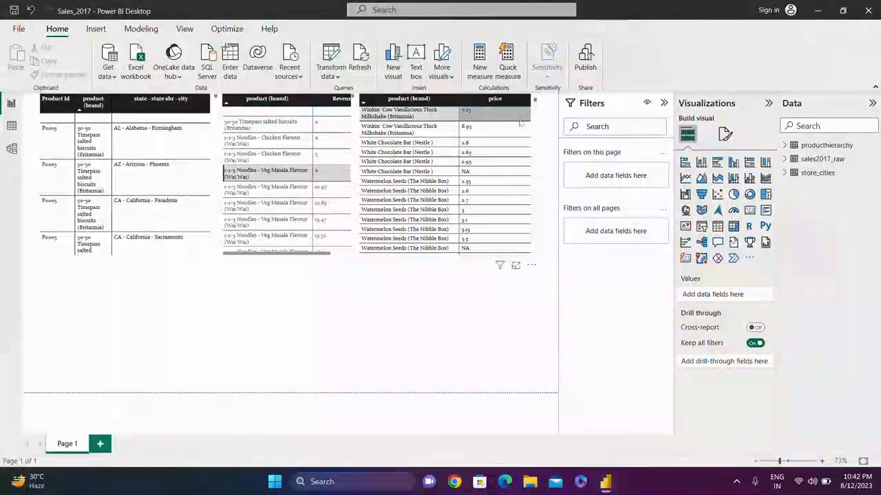
- Sort the product and price table in ascending order by product (brand) and select that table visual
left_click(435, 102)
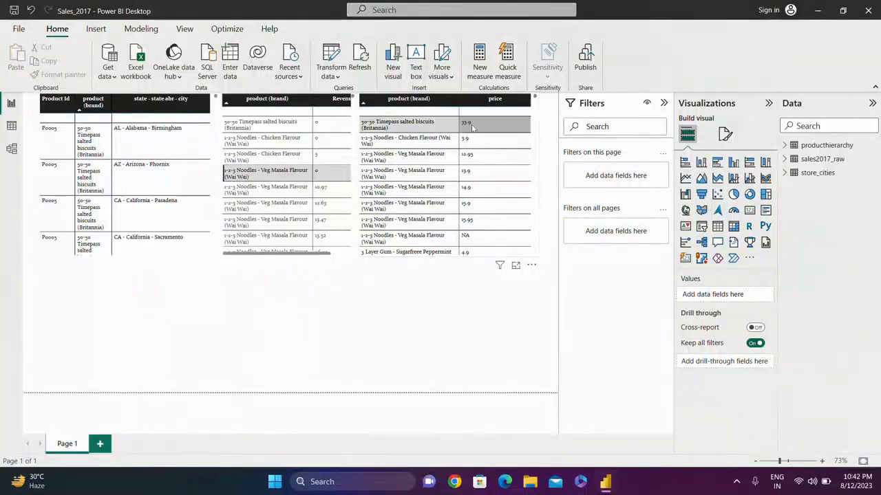
left_click(530, 252)
scroll(509, 179, "down", 3)
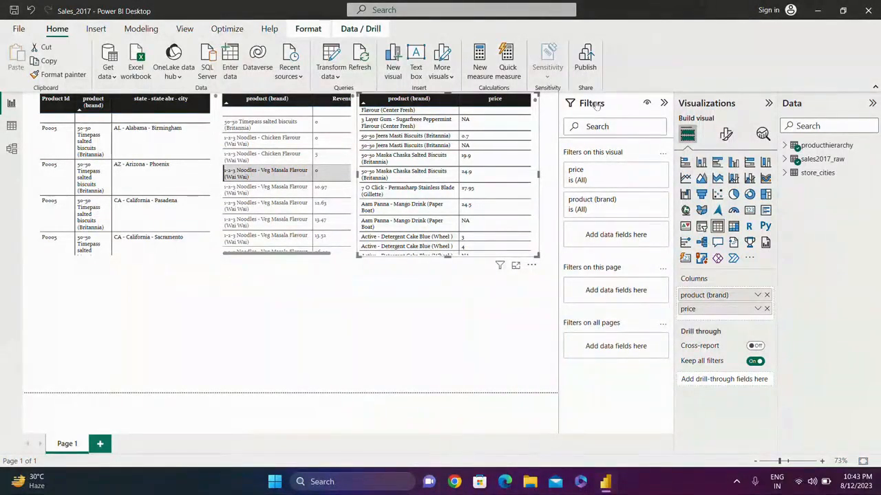
- Turn on the background color cell element for the product (brand) series of the product and price table
left_click(726, 134)
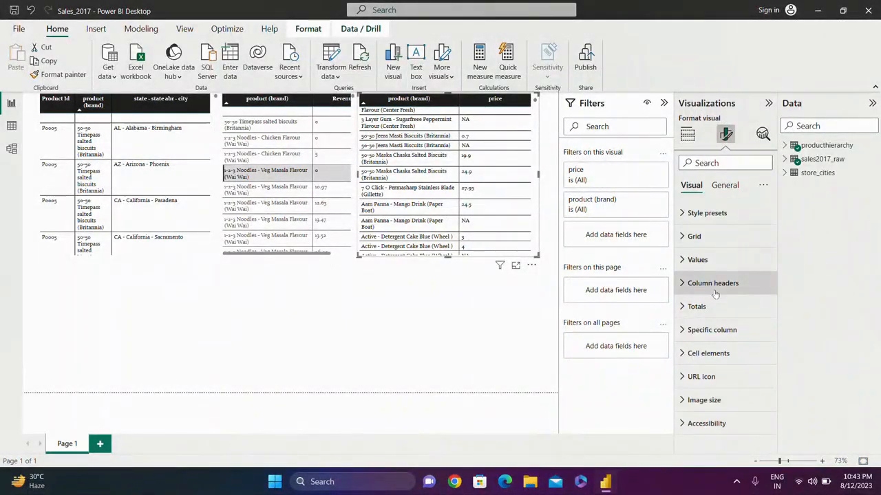
left_click(703, 355)
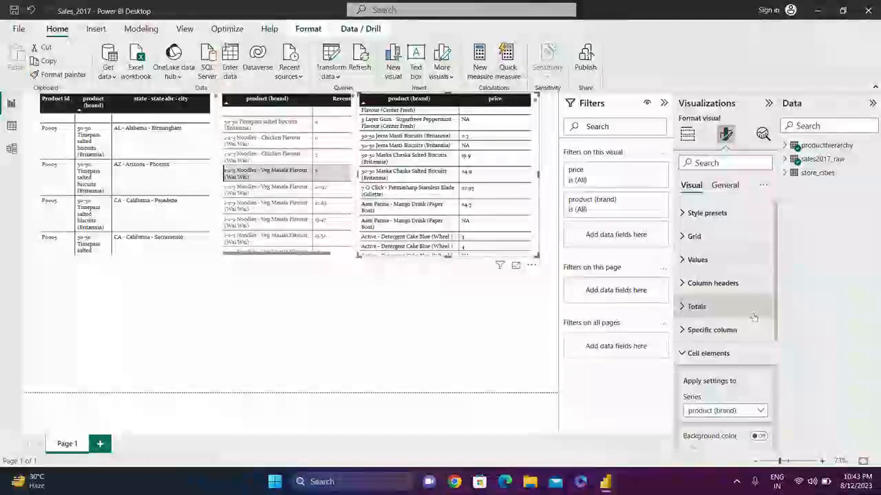
scroll(775, 322, "down", 1)
scroll(776, 322, "down", 1)
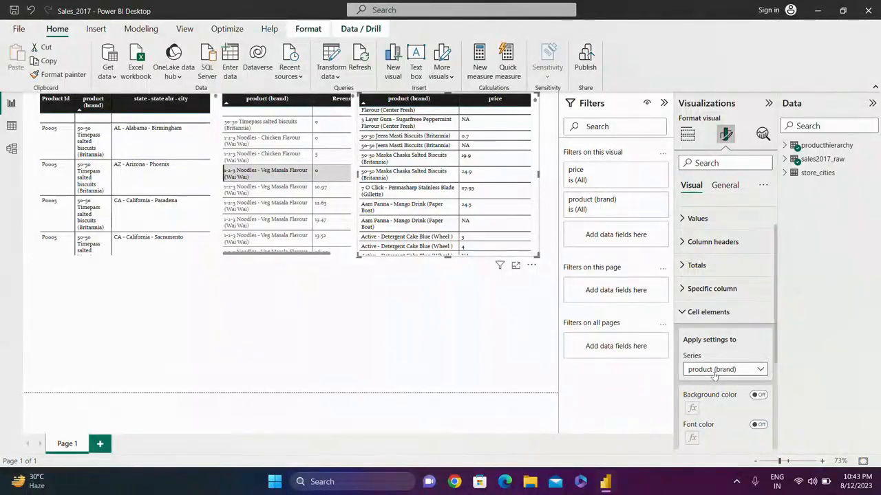
left_click(760, 371)
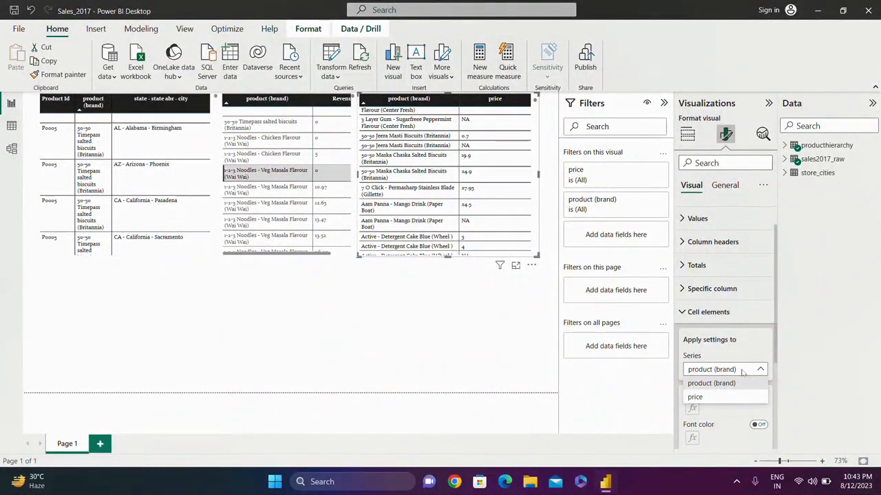
left_click(742, 372)
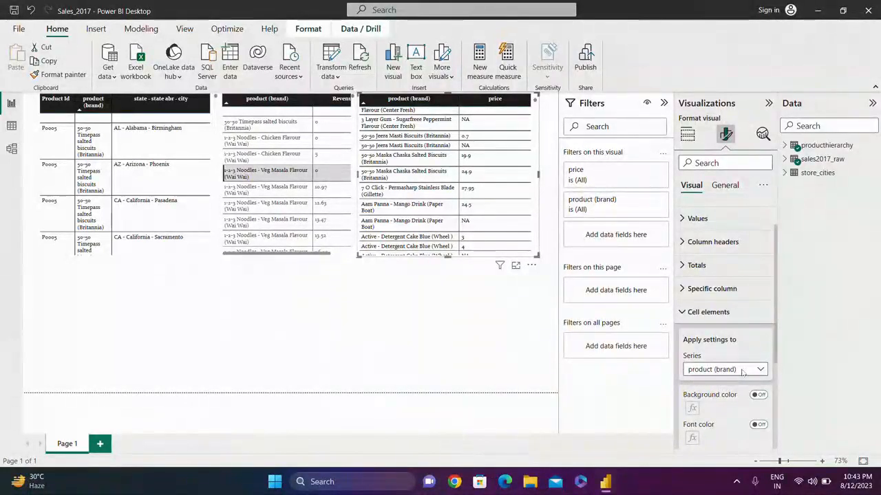
left_click_drag(776, 347, 778, 367)
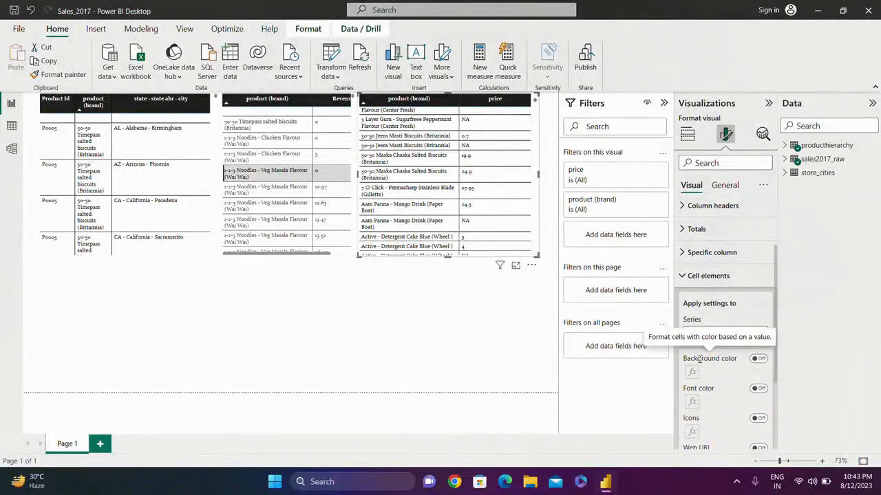
left_click(759, 359)
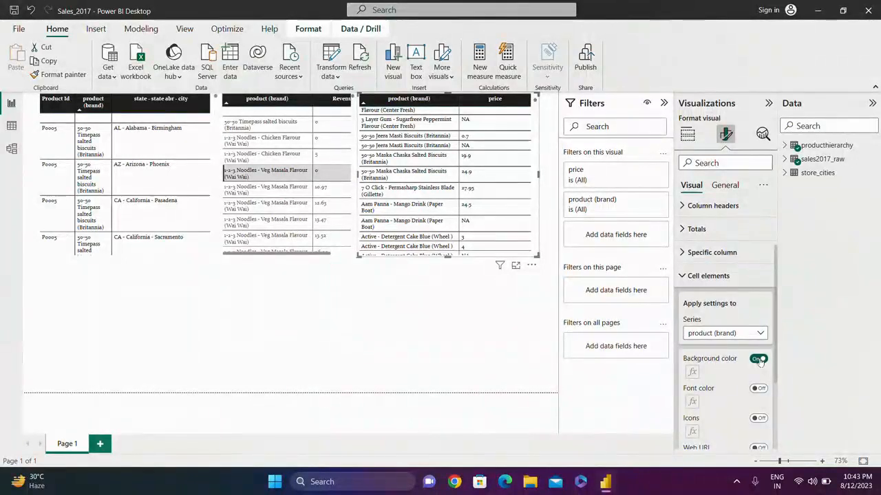
left_click(692, 372)
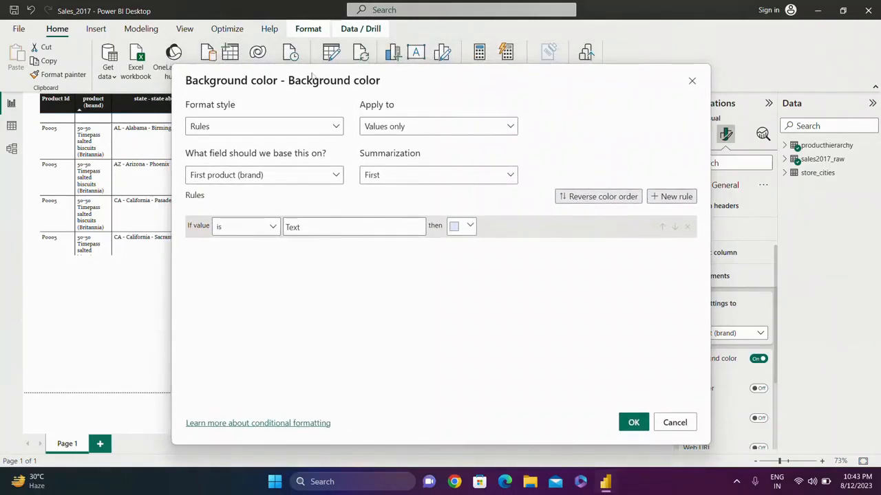
left_click(331, 131)
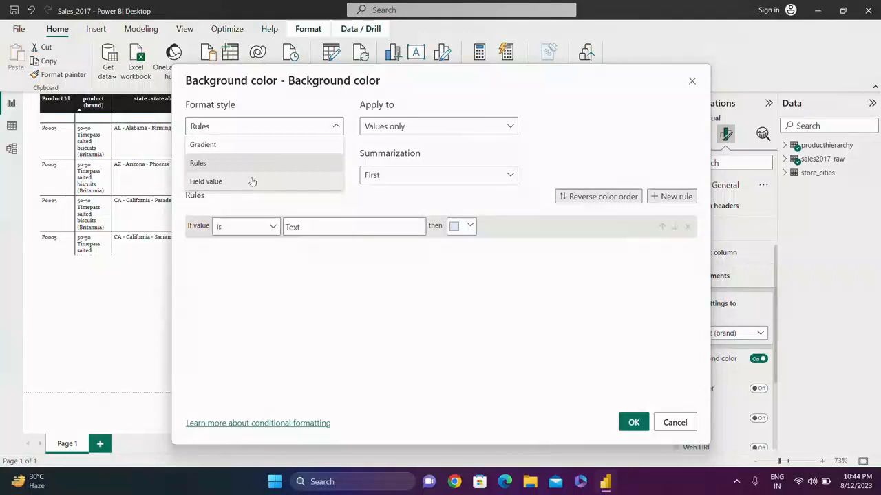
left_click(224, 165)
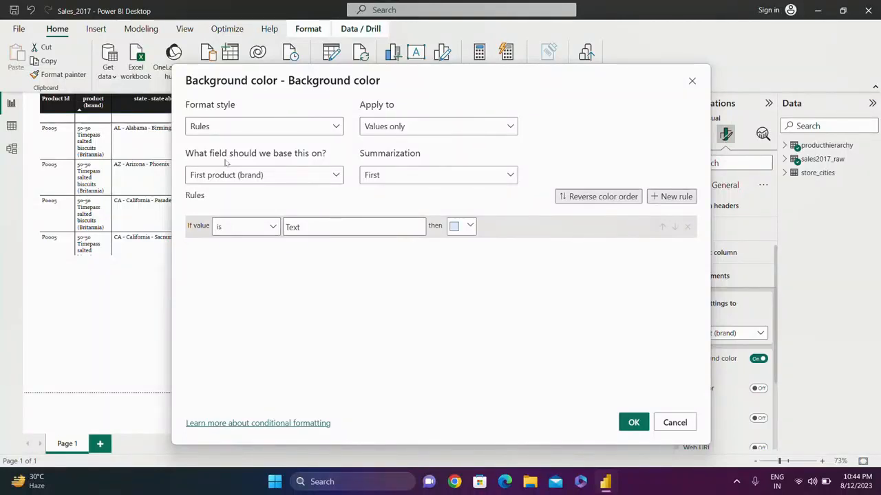
left_click(334, 176)
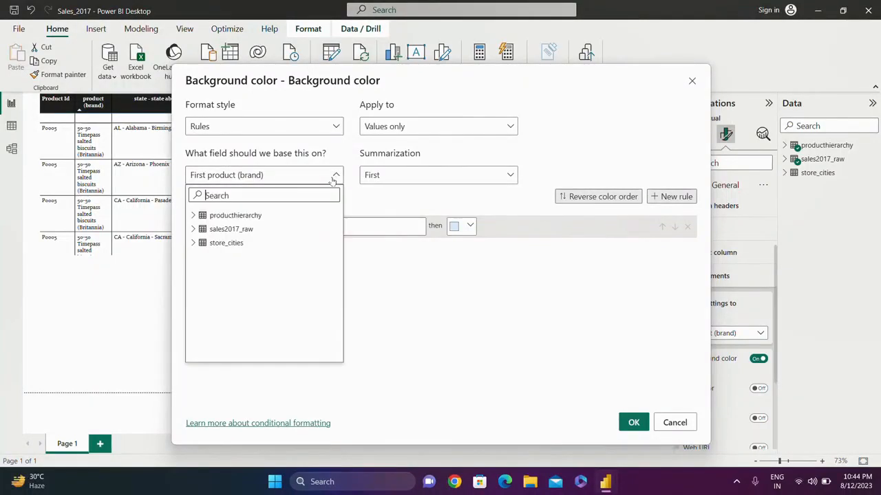
left_click(194, 231)
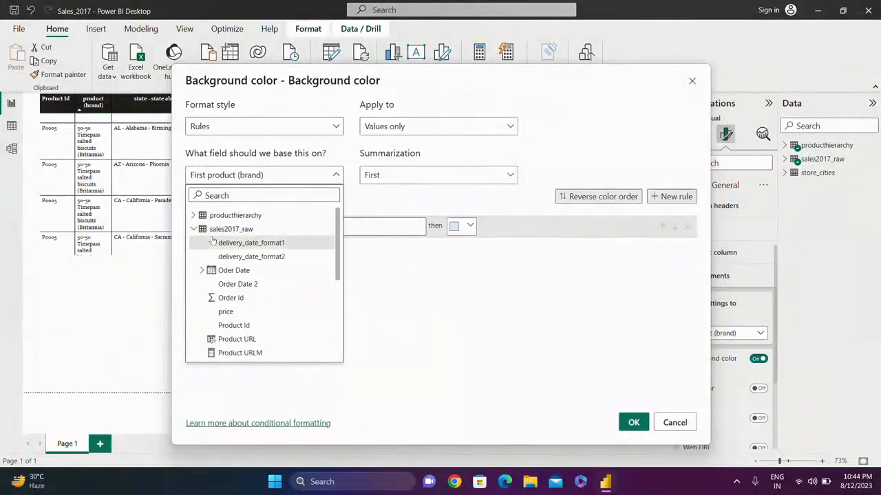
left_click(226, 315)
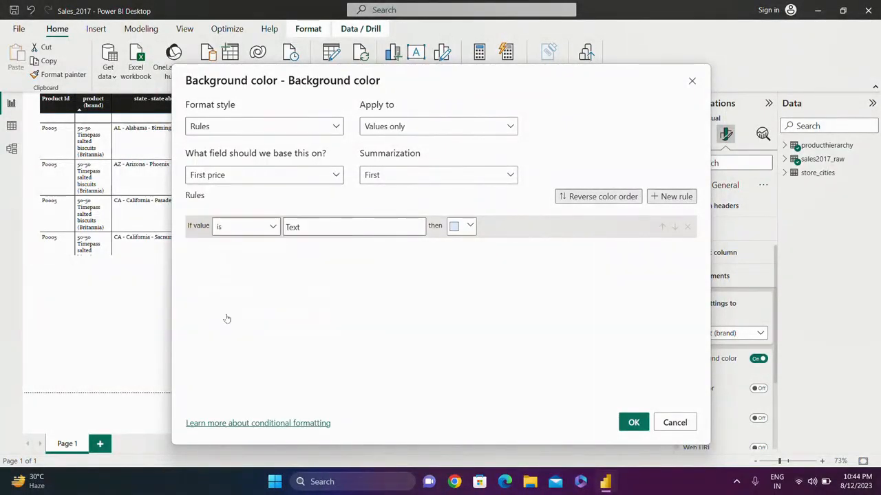
left_click(409, 176)
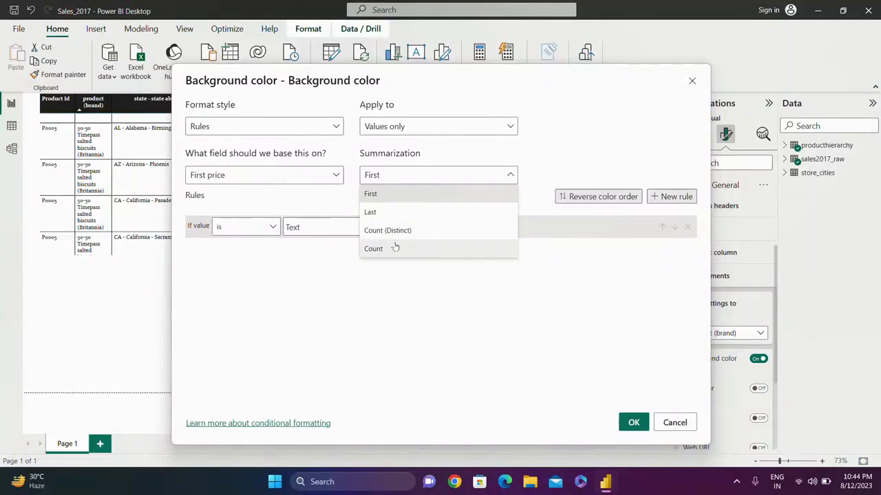
left_click(270, 207)
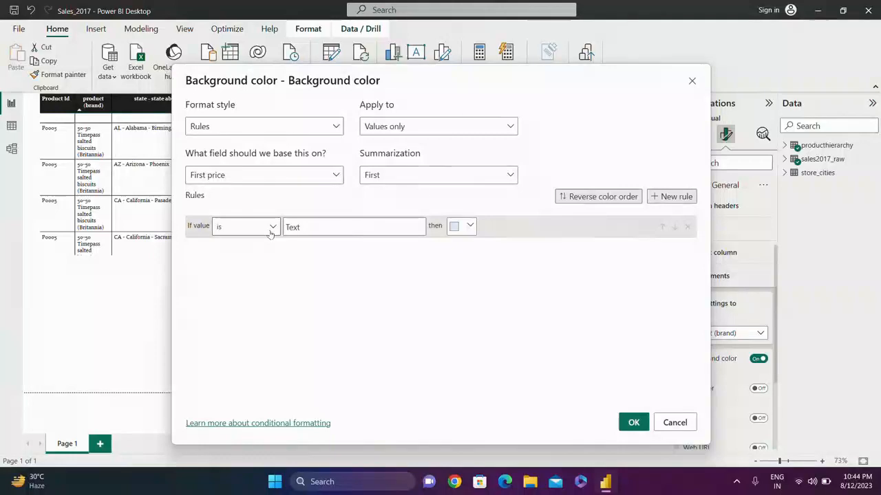
left_click(271, 229)
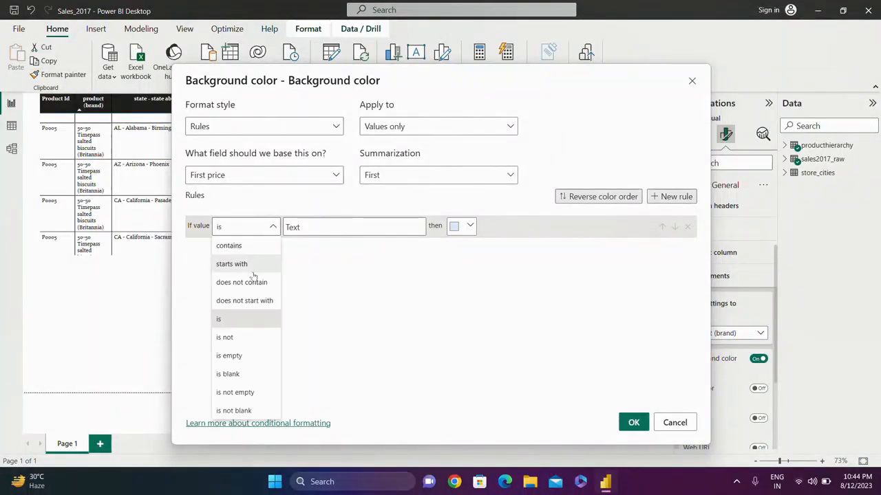
left_click(402, 226)
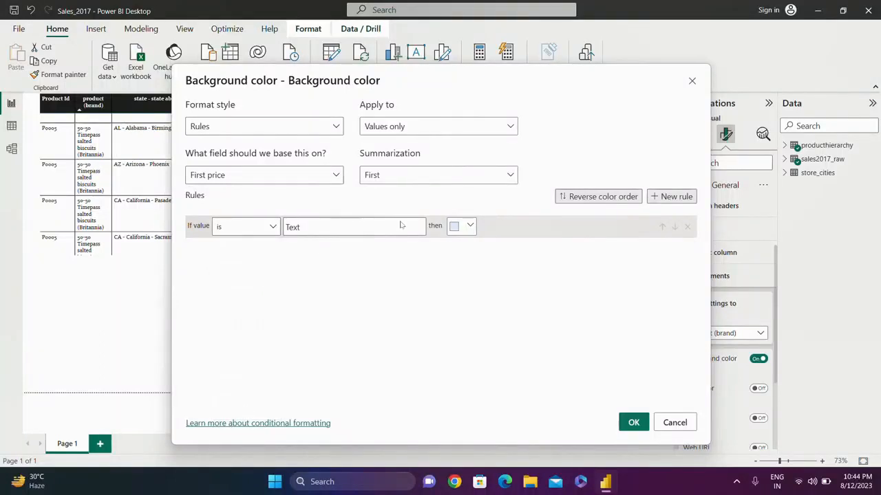
left_click(303, 228)
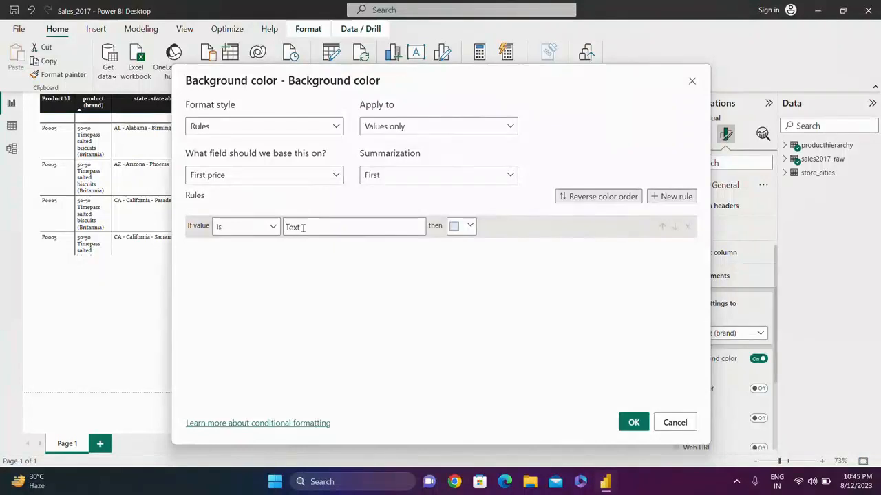
left_click(692, 81)
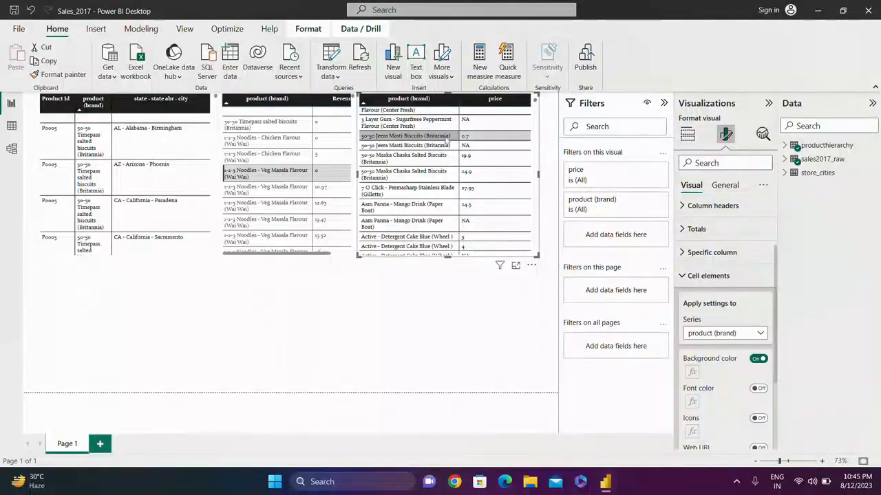
scroll(467, 140, "up", 3)
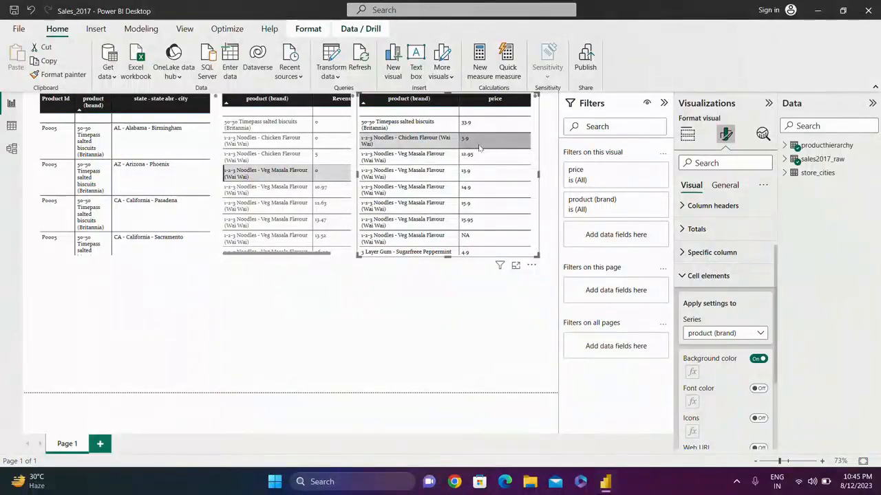
left_click(11, 126)
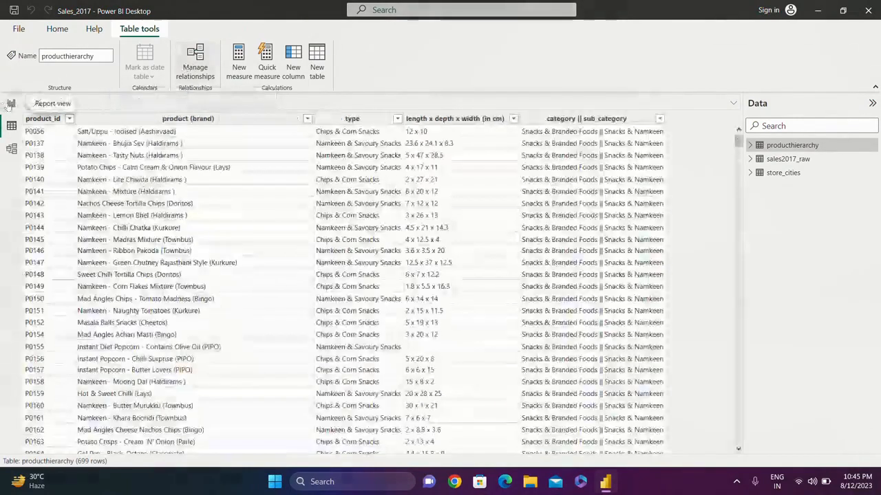
left_click(11, 103)
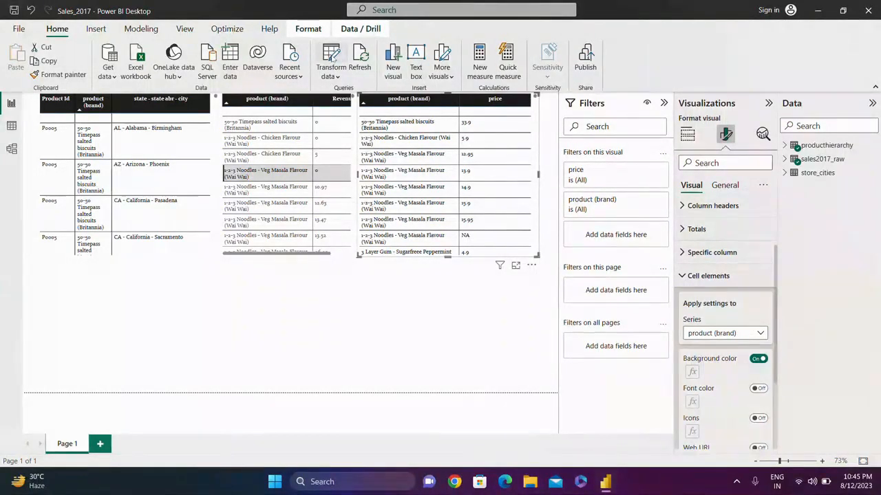
- Open Power Query Editor and change the data type of the price column in sales2017_raw to Whole Number
left_click(331, 60)
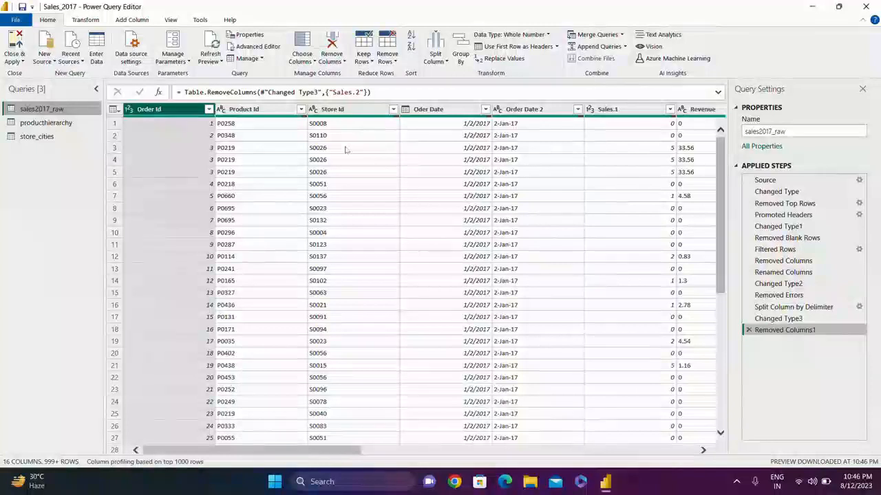
left_click_drag(318, 452, 421, 459)
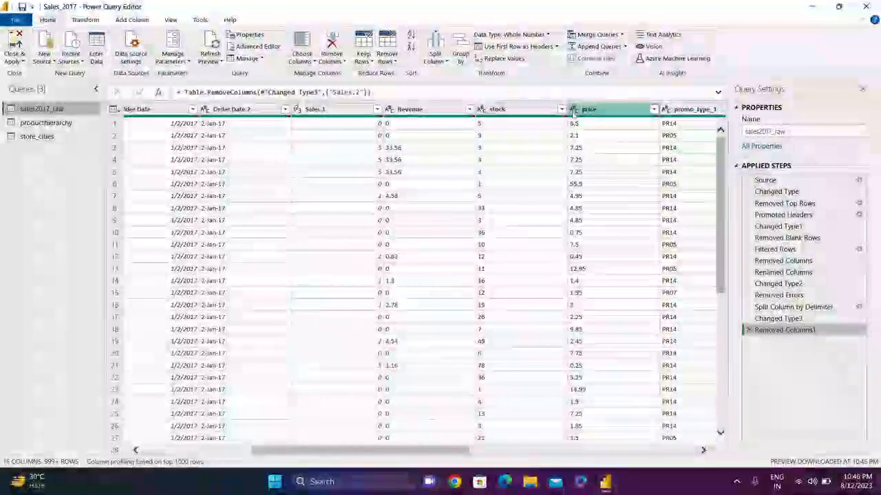
left_click(573, 115)
left_click(573, 113)
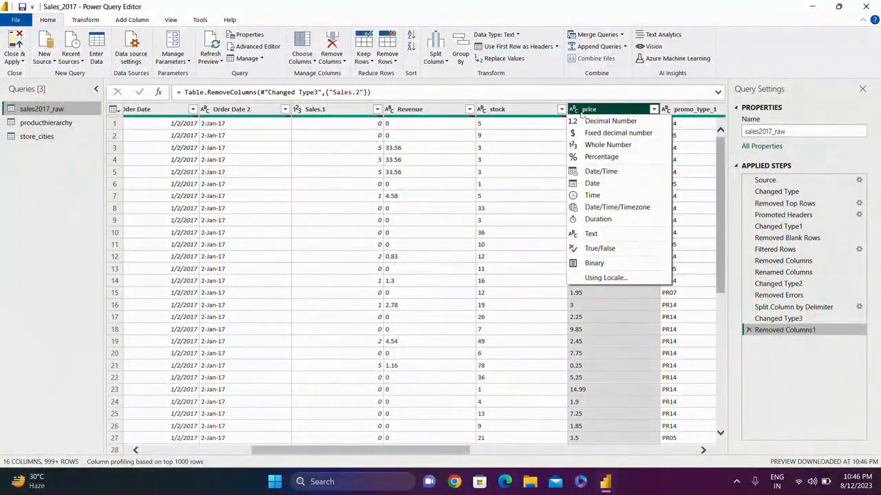
left_click(588, 110)
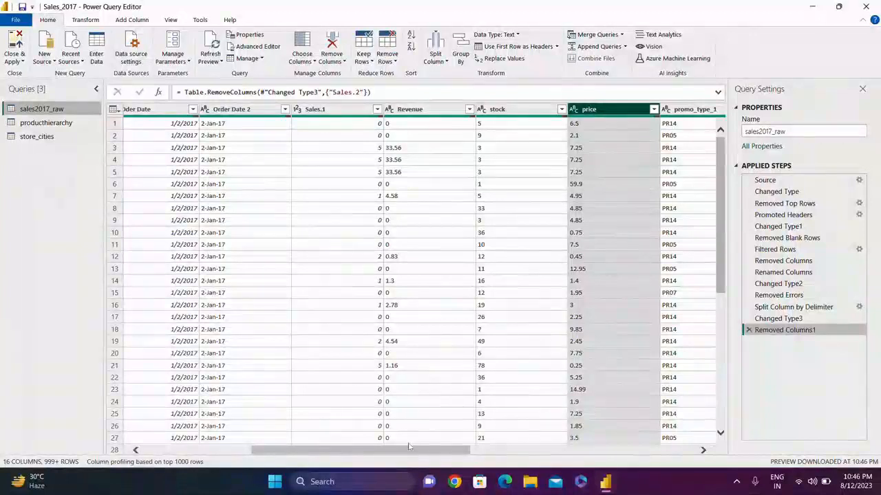
left_click_drag(413, 451, 434, 450)
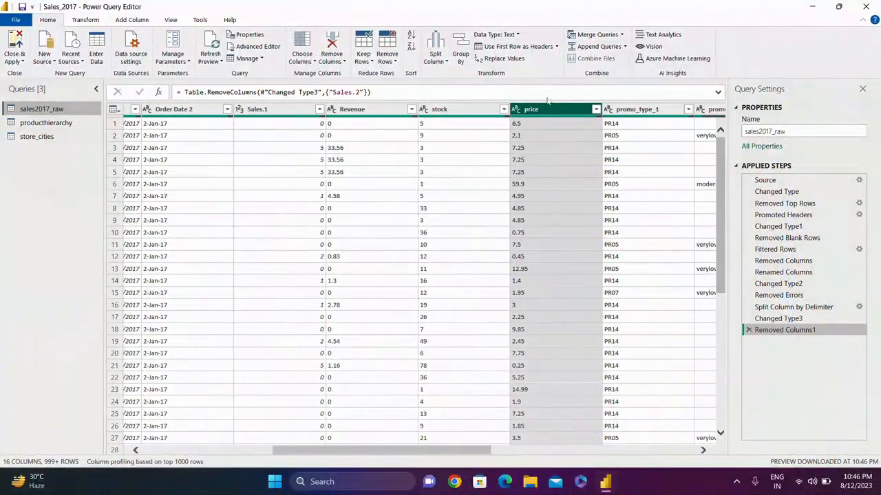
left_click(516, 110)
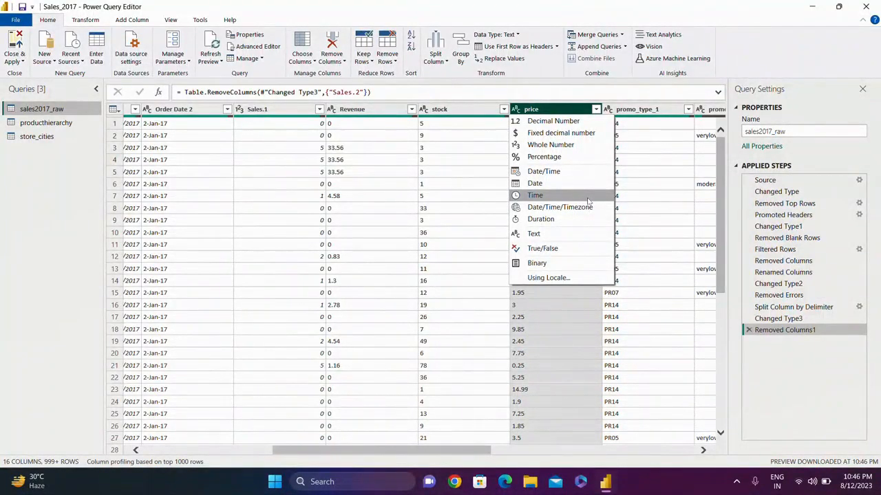
left_click(556, 147)
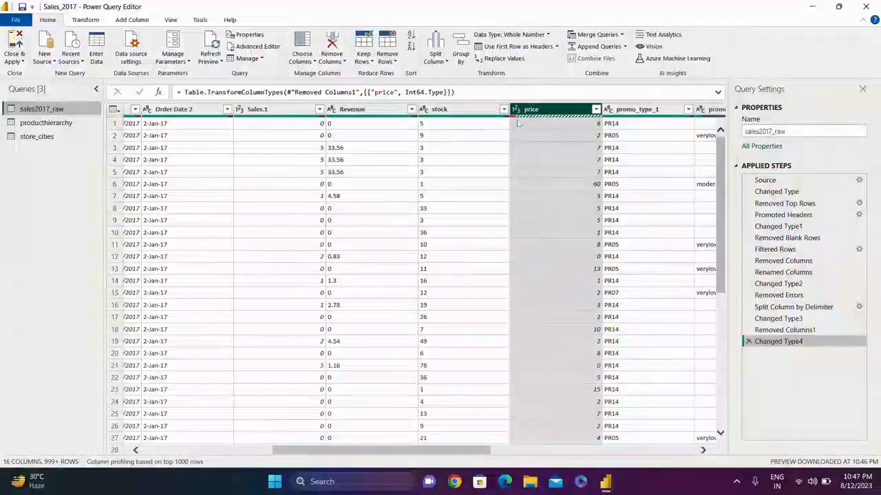
- Examine the price column for conversion errors and empty entries, inspecting the cells in rows 63 and 28
mouse_move(527, 119)
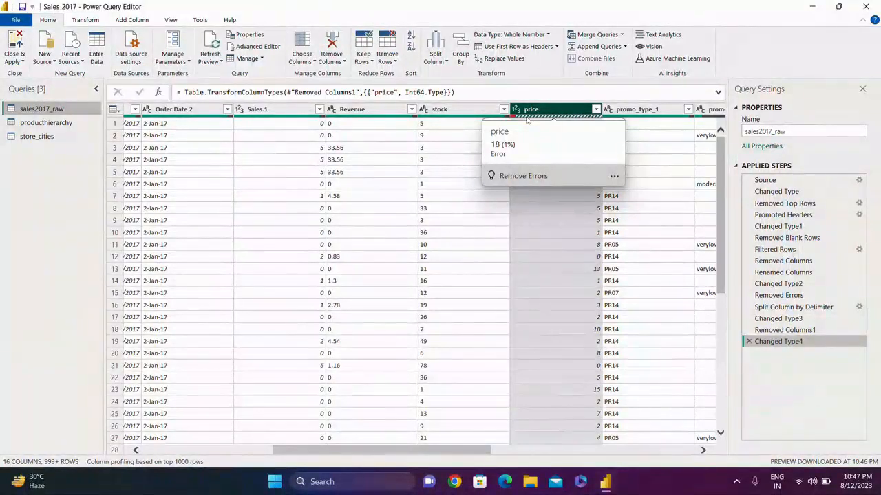
left_click(533, 139)
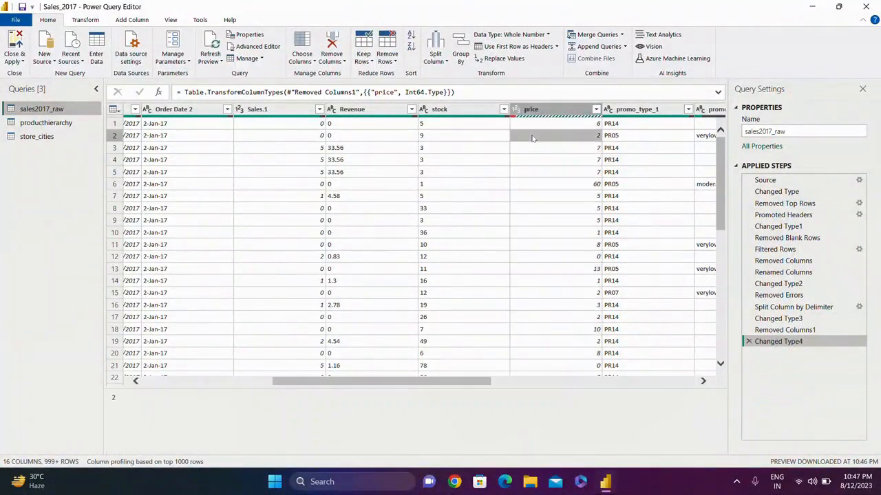
key("Down")
key("Down")
key("Down")
key("Down")
key("Down")
key("Down")
key("Down")
key("Down")
key("Down")
key("Down")
key("Down")
key("Down")
key("Down")
key("Down")
key("Down")
key("Down")
key("Down")
key("Down")
key("Down")
key("Down")
key("Down")
key("Down")
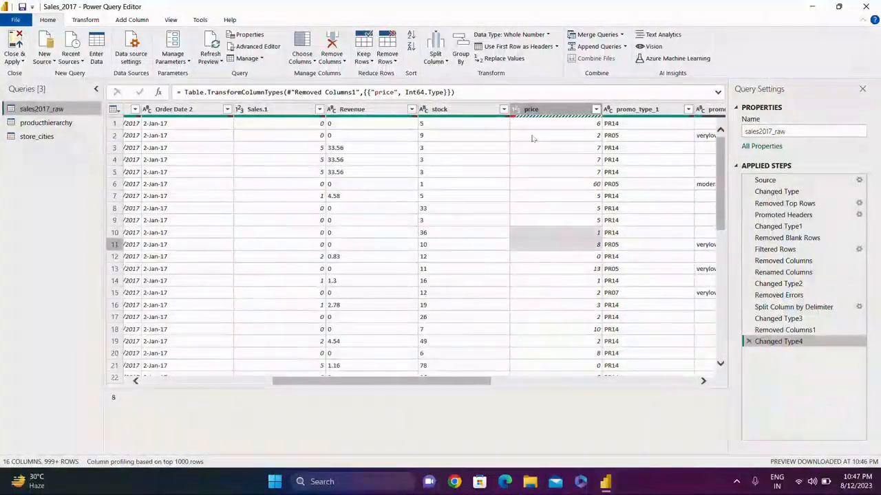
key("Down")
key("Down")
key("Down")
key("Down")
key("Down")
key("Down")
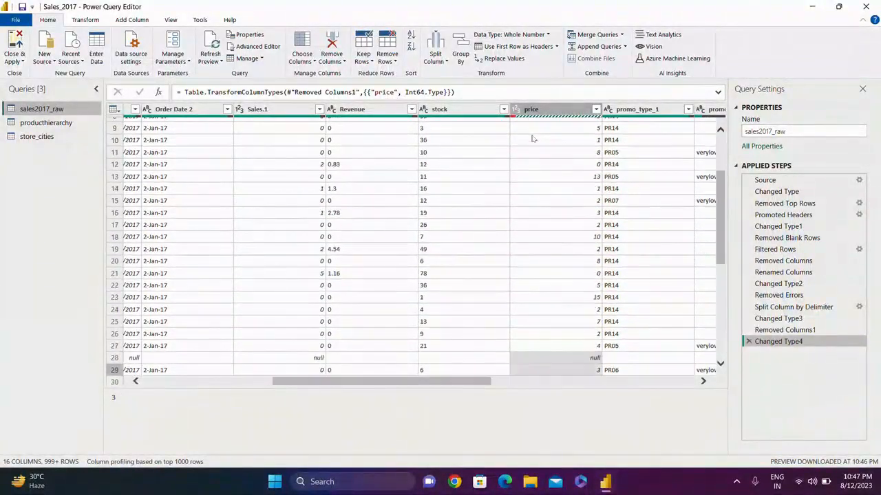
key("Up")
key("Up")
key("Up")
key("Up")
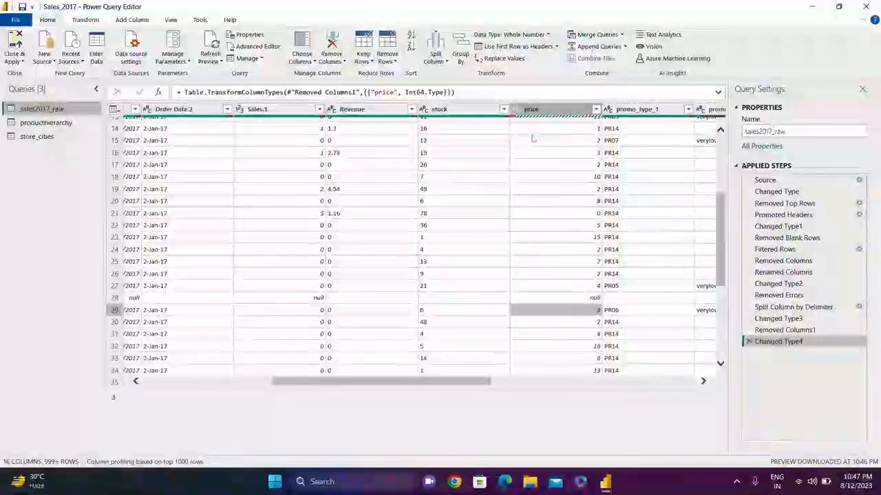
key("Down")
key("Down")
key("Down")
key("Down")
key("Down")
key("Down")
key("Down")
key("Down")
key("Down")
key("Down")
key("Down")
key("Down")
key("Down")
key("Down")
key("Down")
key("Down")
key("Down")
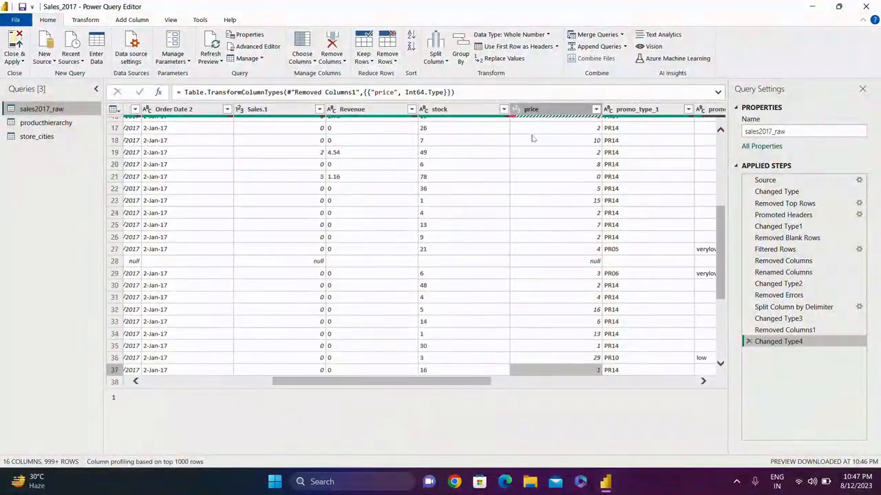
key("Down")
key("Down")
key("Down")
key("Down")
key("Down")
key("Down")
key("Down")
key("Down")
key("Down")
key("Down")
key("Down")
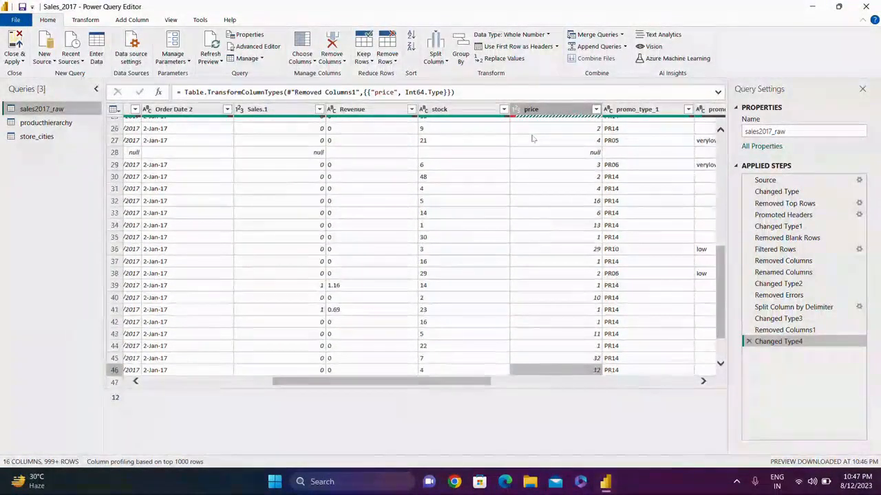
key("Down")
key("Down")
key("Down")
key("Down")
key("Down")
key("Down")
key("Down")
key("Down")
key("Down")
key("Down")
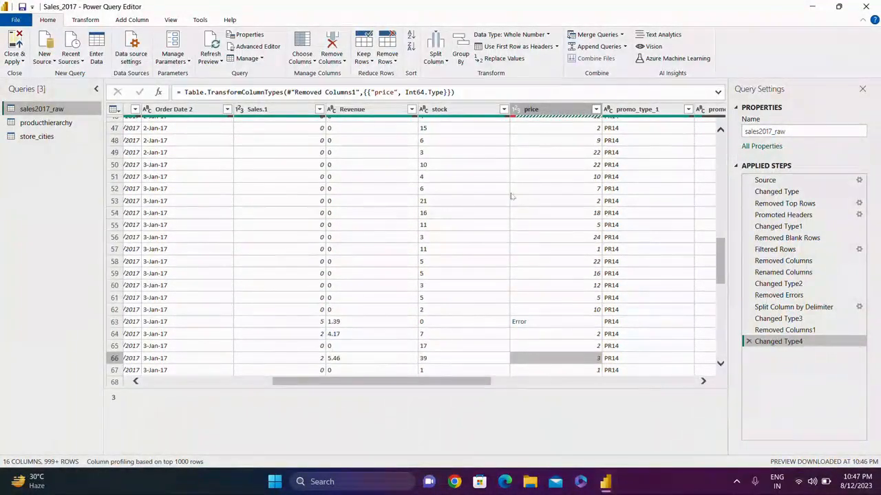
left_click(561, 322)
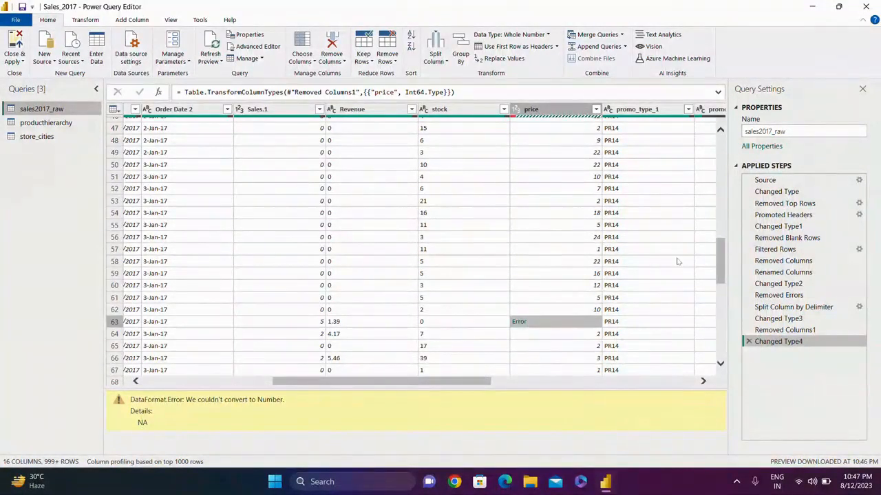
left_click_drag(720, 264, 719, 211)
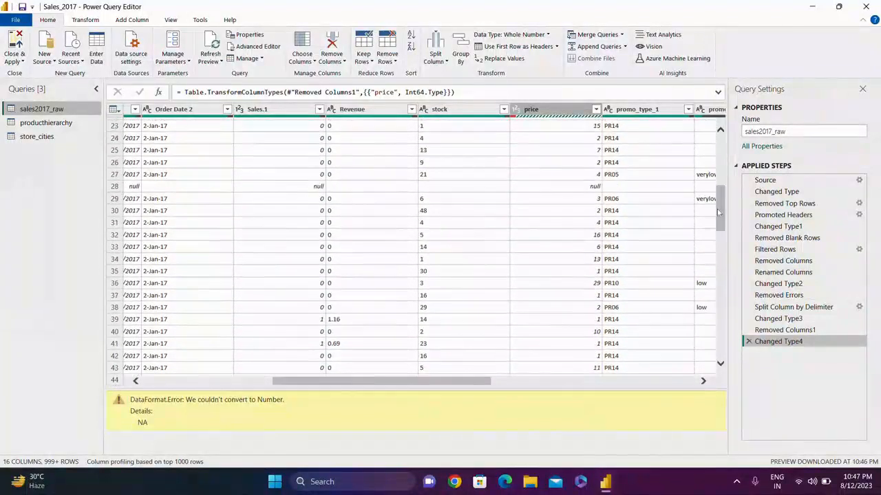
left_click(555, 189)
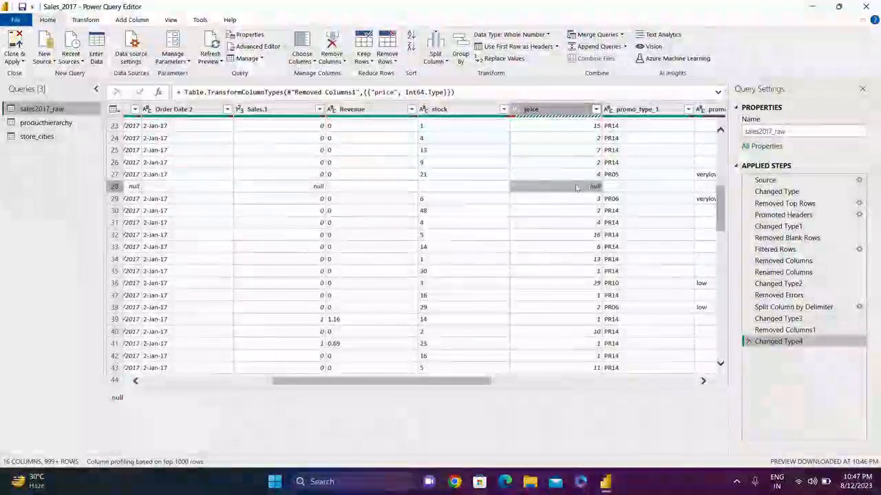
left_click_drag(723, 204, 712, 154)
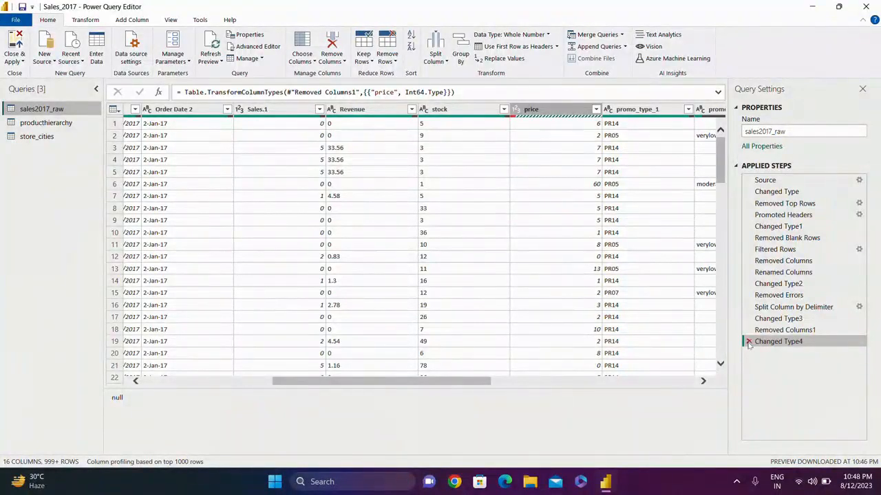
- Delete the Changed Type4 step from the sales2017_raw query and select the price column
left_click(748, 342)
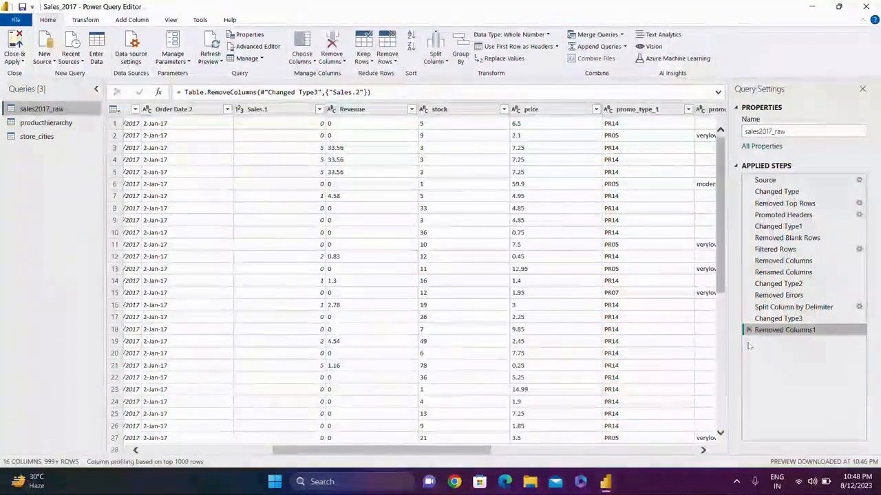
left_click(550, 113)
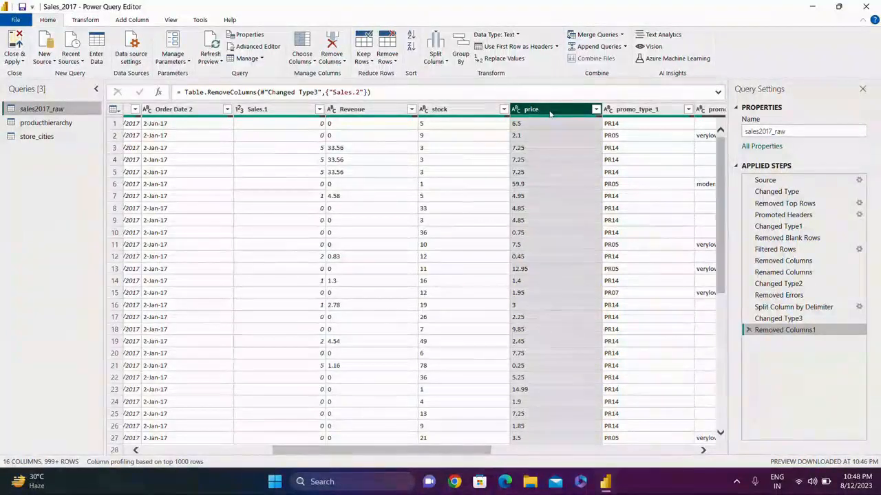
mouse_move(722, 181)
left_mouse_down()
mouse_move(719, 372)
mouse_move(718, 165)
left_mouse_up()
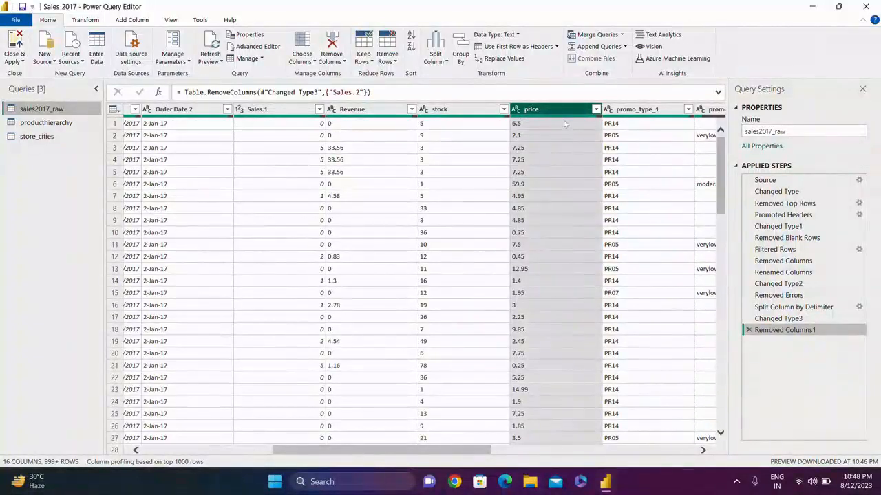
- Filter the price column to keep only blank values
left_click(595, 109)
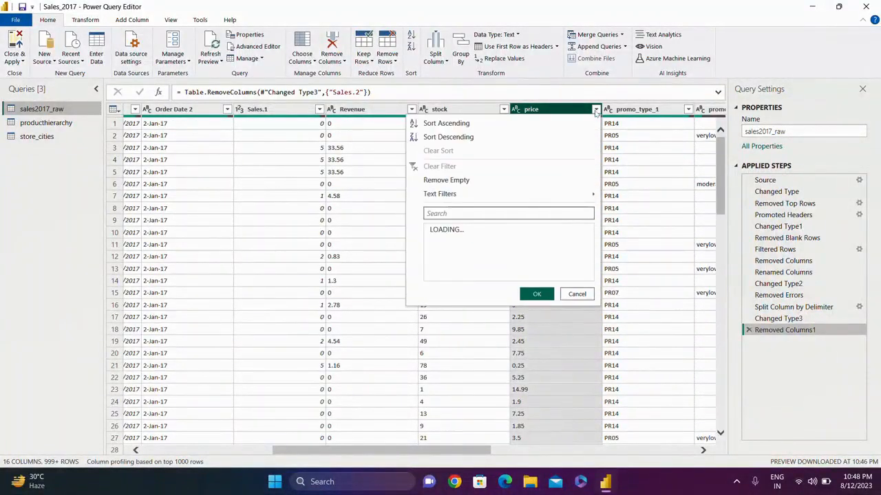
left_click(440, 231)
left_click(434, 241)
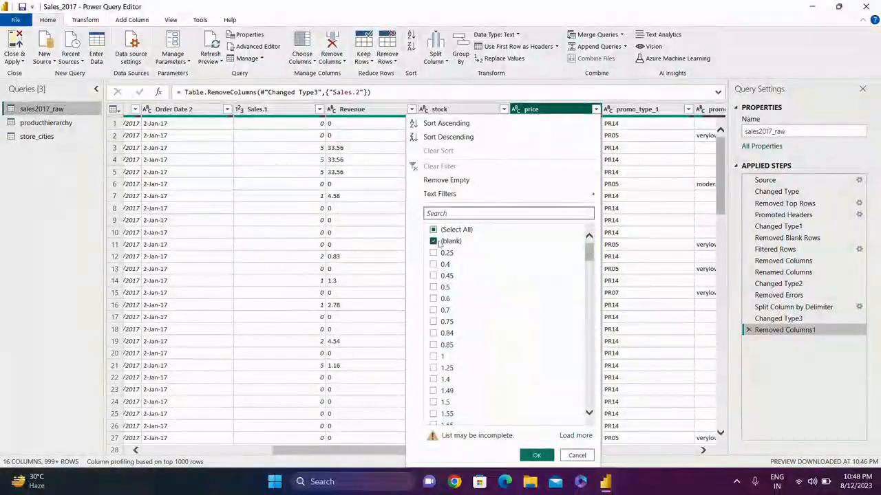
left_click(537, 457)
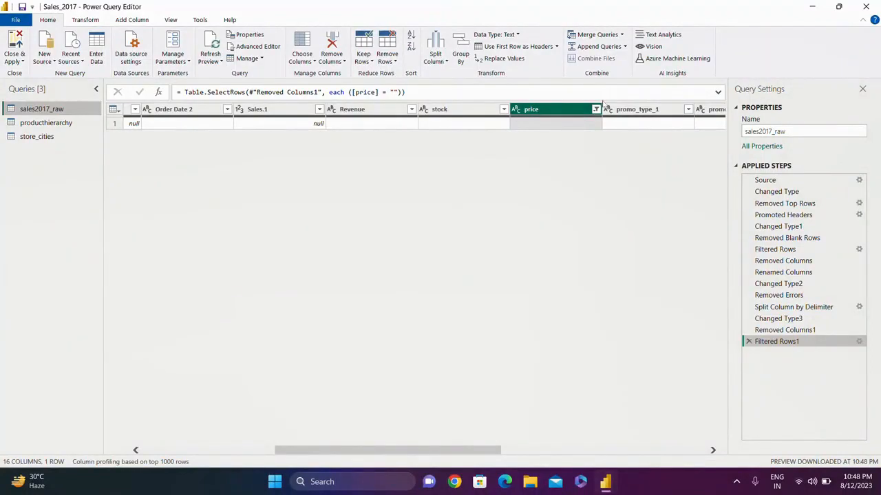
- Change the price column filter to exclude blanks and keep only the NA values
left_click(596, 109)
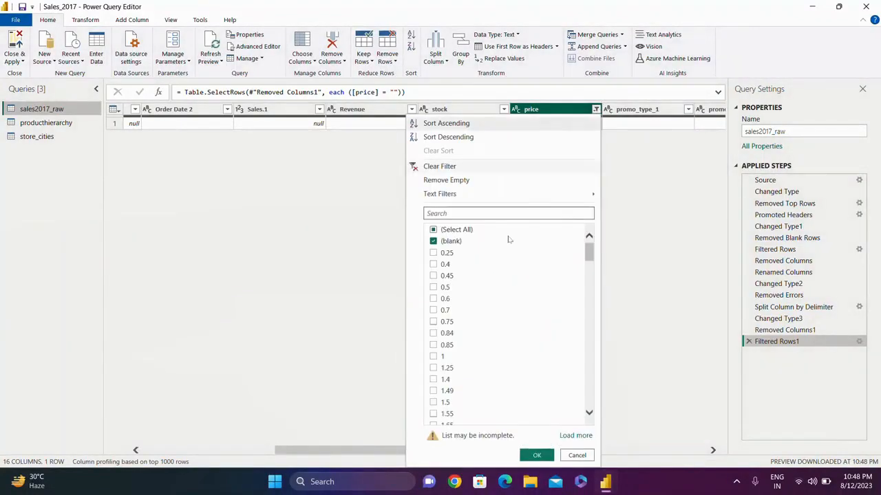
left_click(462, 241)
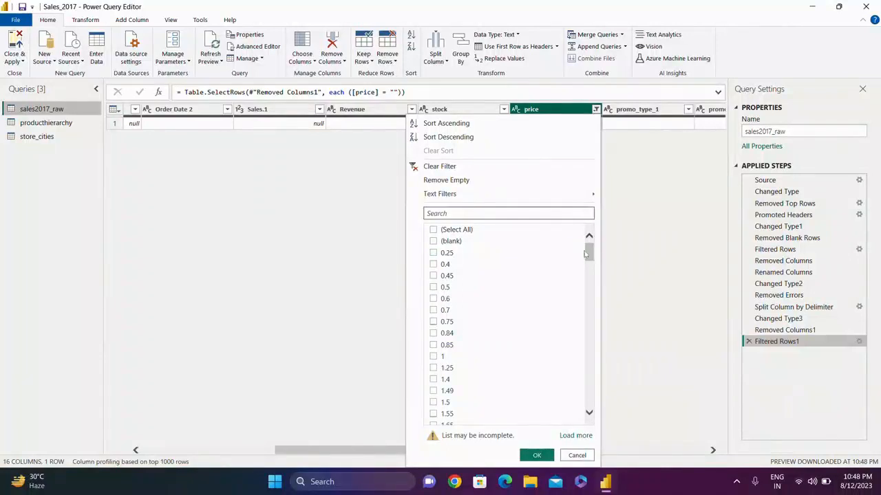
left_click_drag(588, 254, 581, 401)
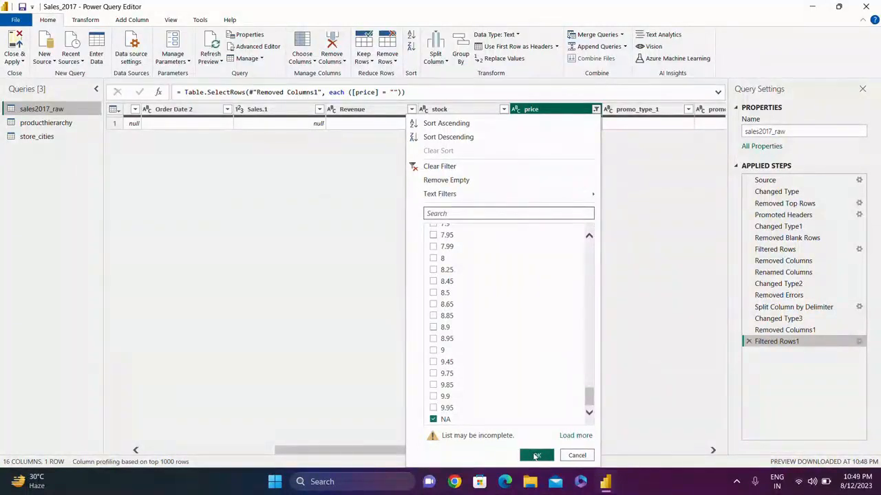
left_click(536, 456)
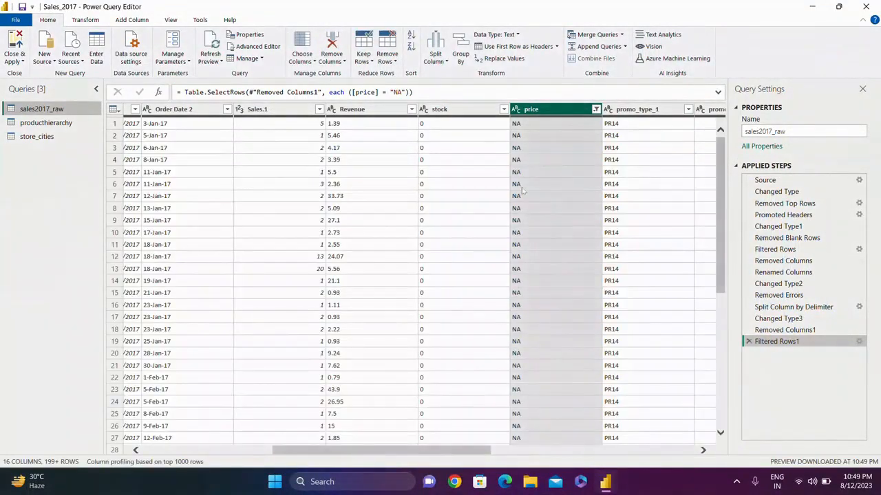
- Replace the value NA with 0 in the price column
scroll(523, 180, "down", 4)
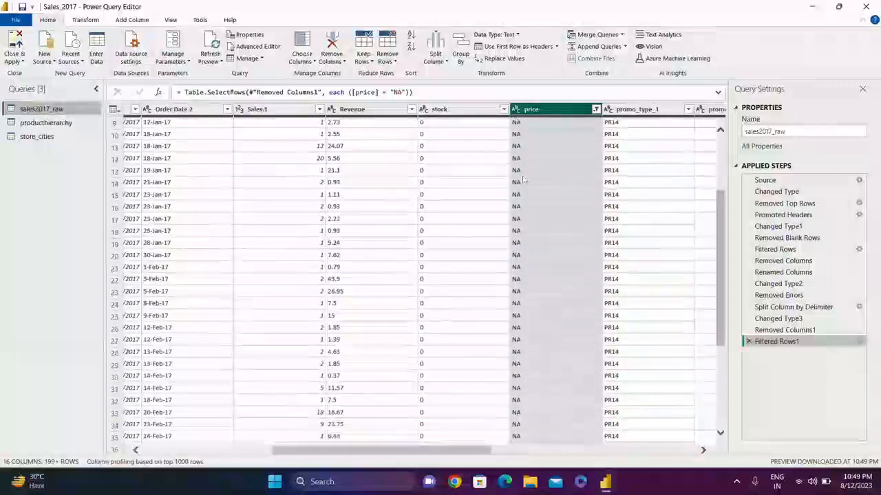
scroll(523, 180, "down", 4)
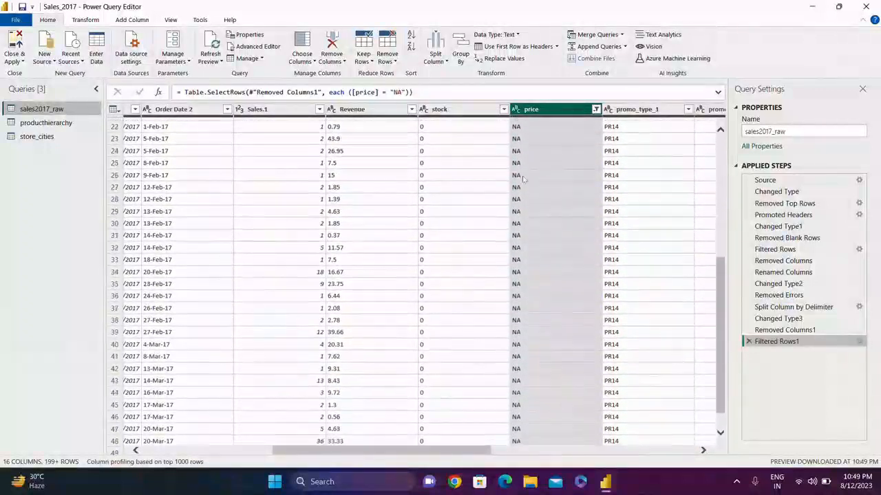
scroll(523, 180, "up", 3)
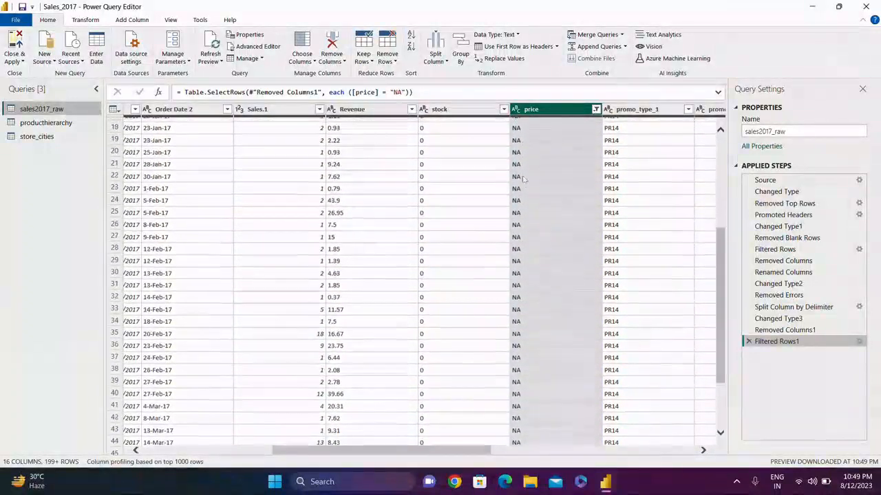
scroll(523, 179, "up", 4)
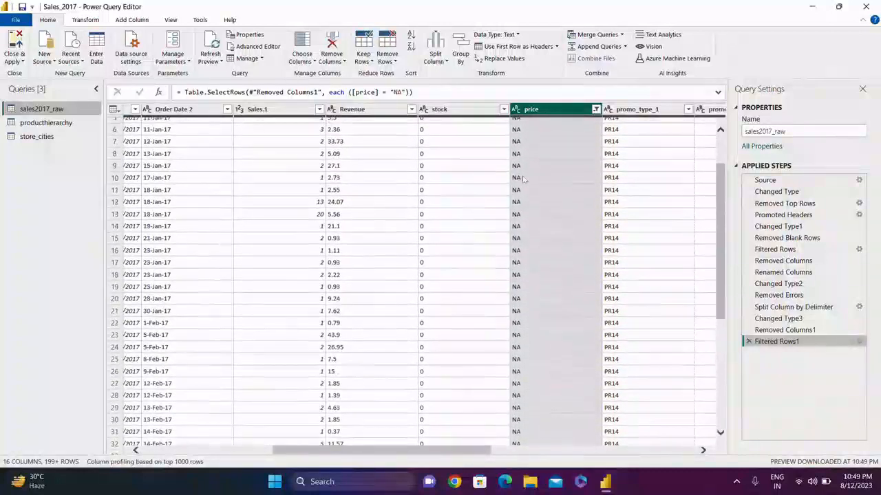
scroll(523, 180, "up", 1)
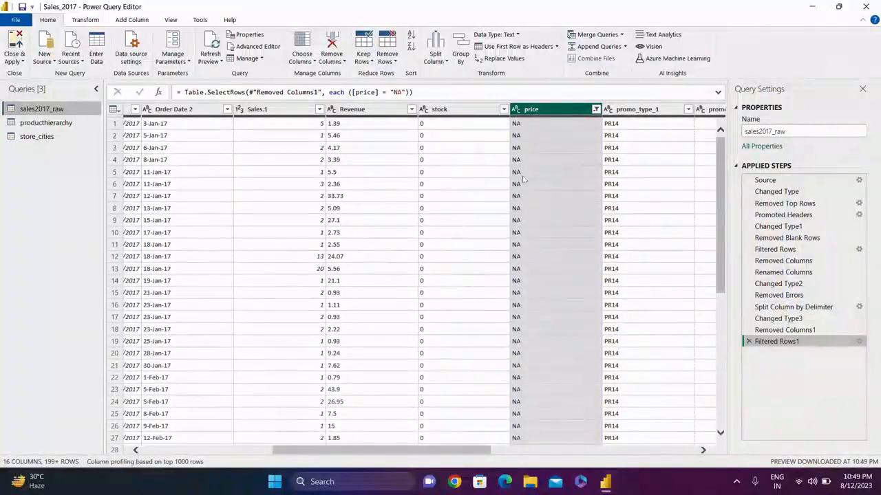
left_click(500, 60)
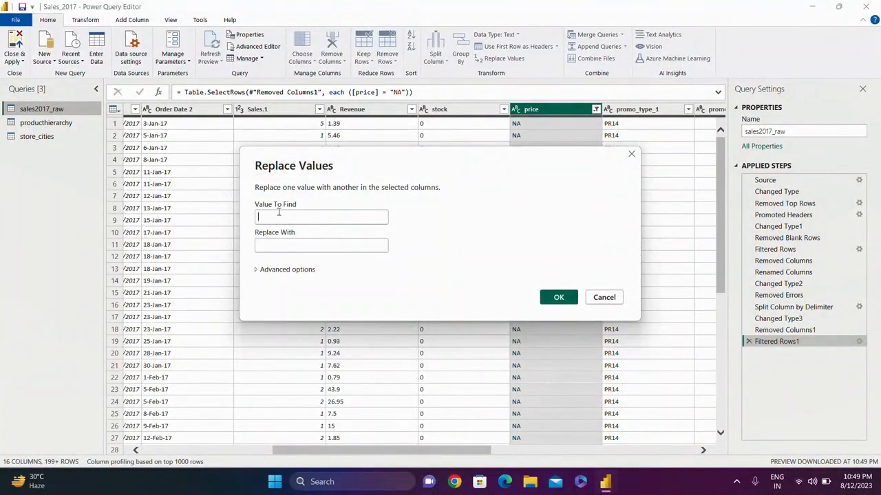
type("NA")
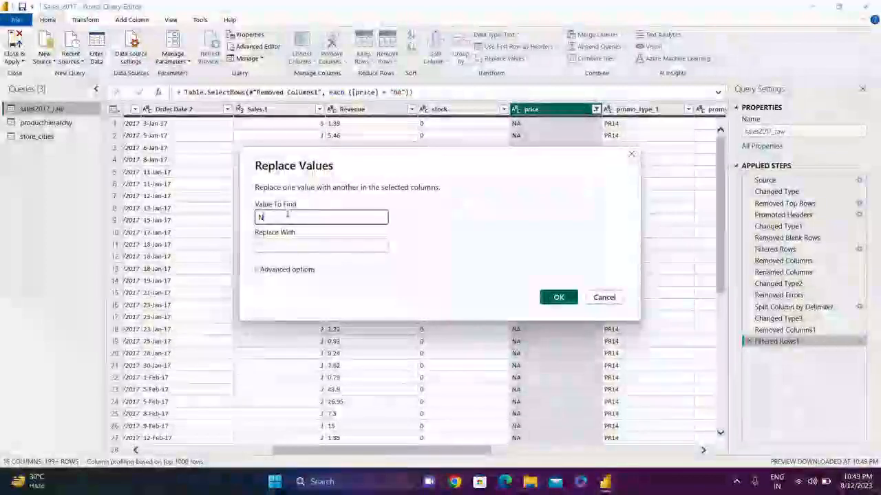
left_click(274, 243)
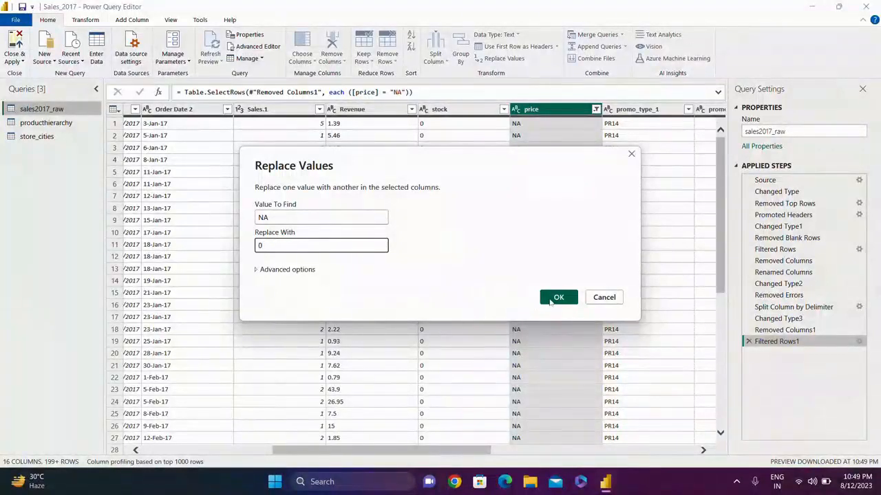
left_click(550, 300)
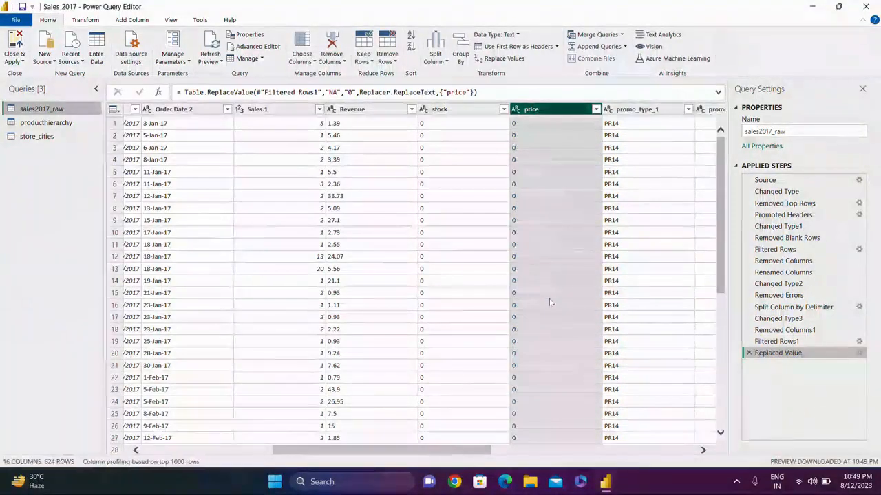
- Replace blank-space entries with 0 in the price column
scroll(550, 301, "down", 2)
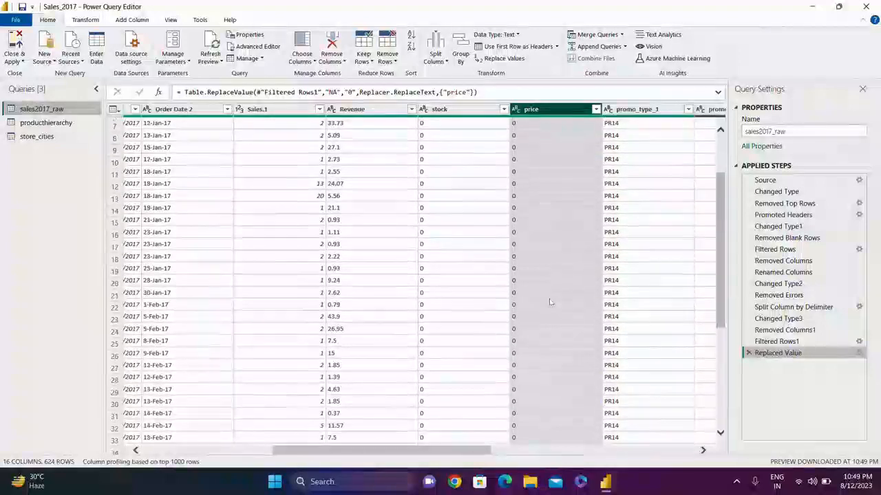
scroll(549, 301, "down", 4)
scroll(549, 302, "down", 1)
scroll(550, 301, "up", 4)
scroll(550, 301, "up", 3)
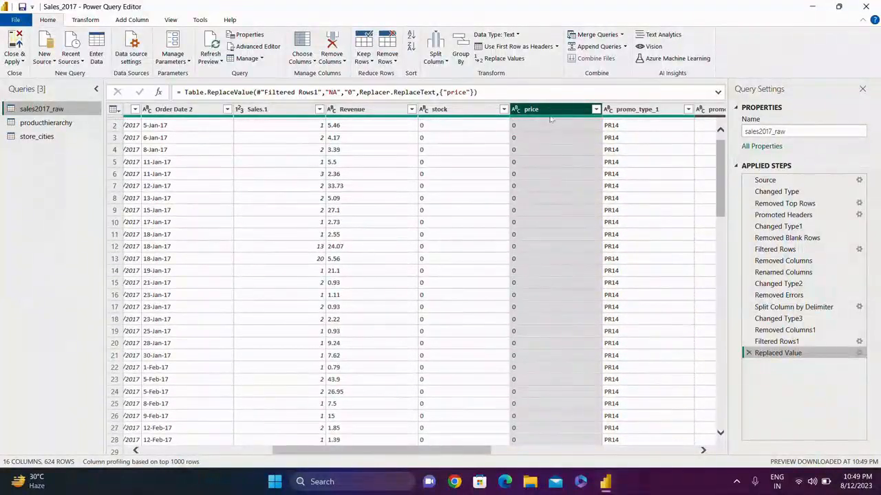
left_click(522, 60)
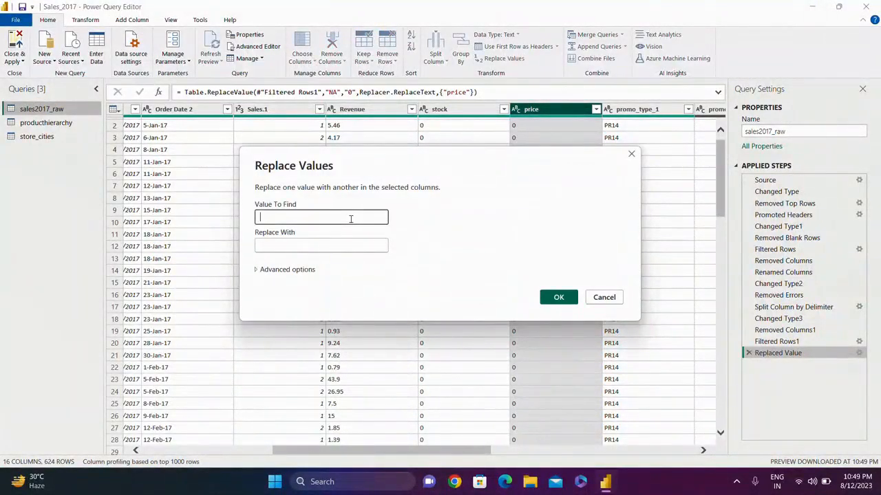
left_click(318, 251)
type("0")
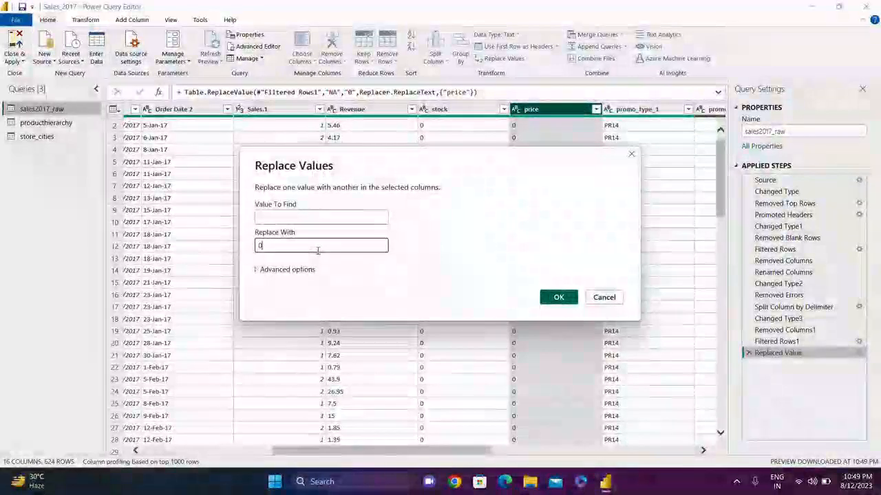
left_click(558, 297)
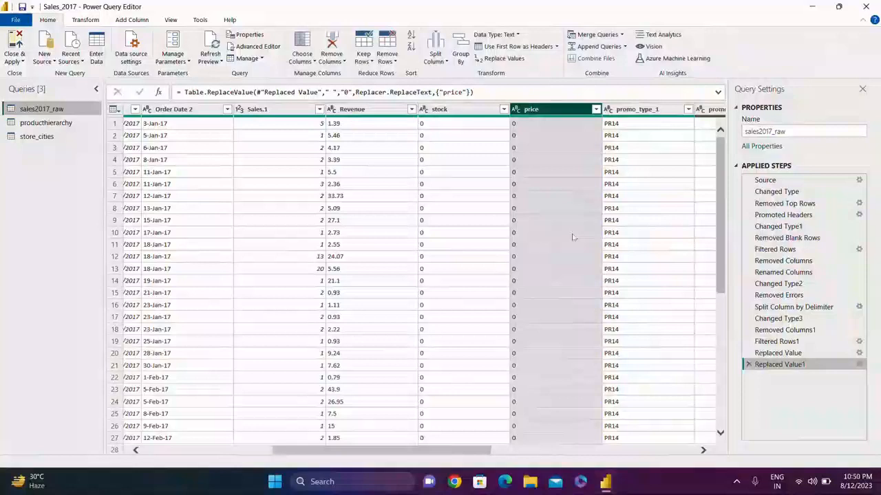
- Filter the price column to exclude the value 0
left_click(595, 109)
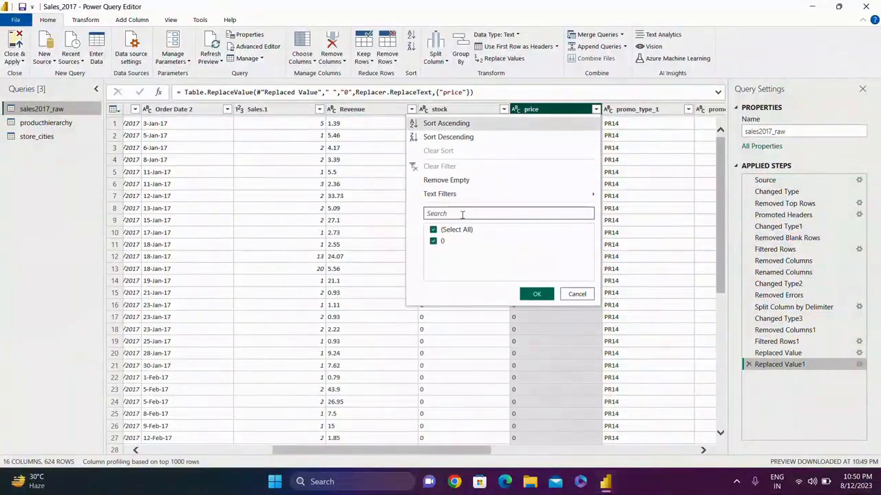
left_click(443, 232)
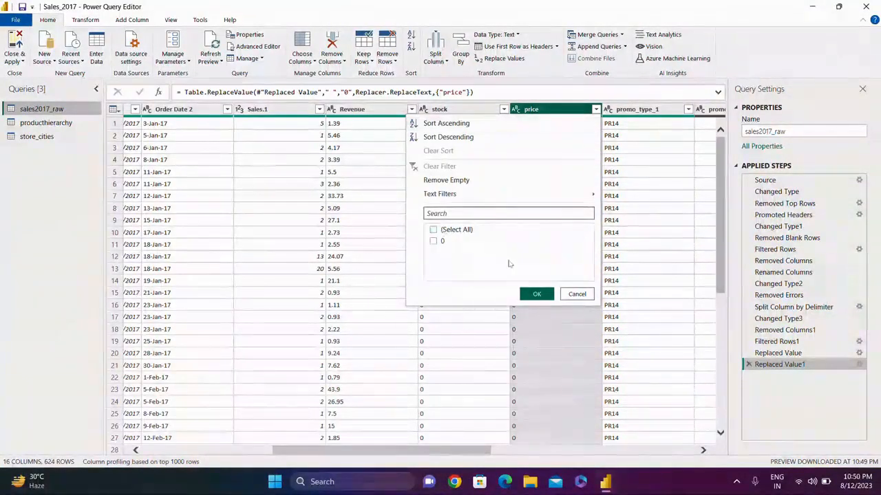
left_click(537, 294)
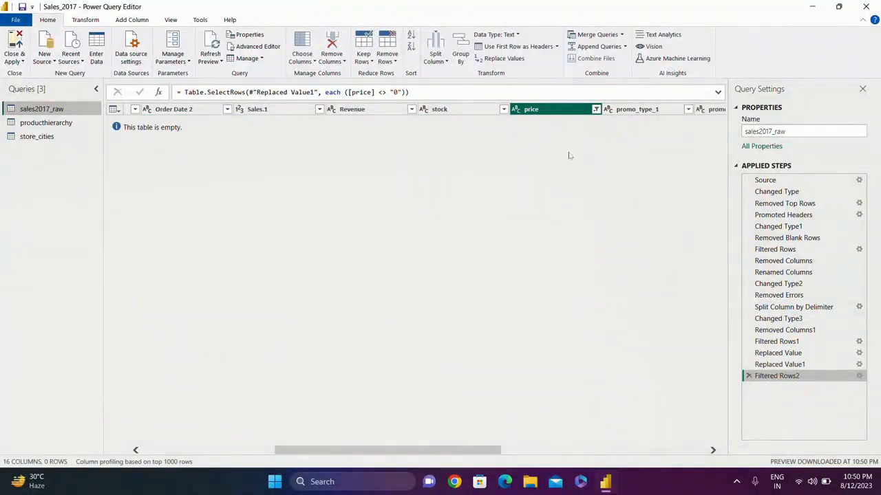
- Reselect all values in the price column filter, including 0
left_click(595, 109)
left_click(466, 231)
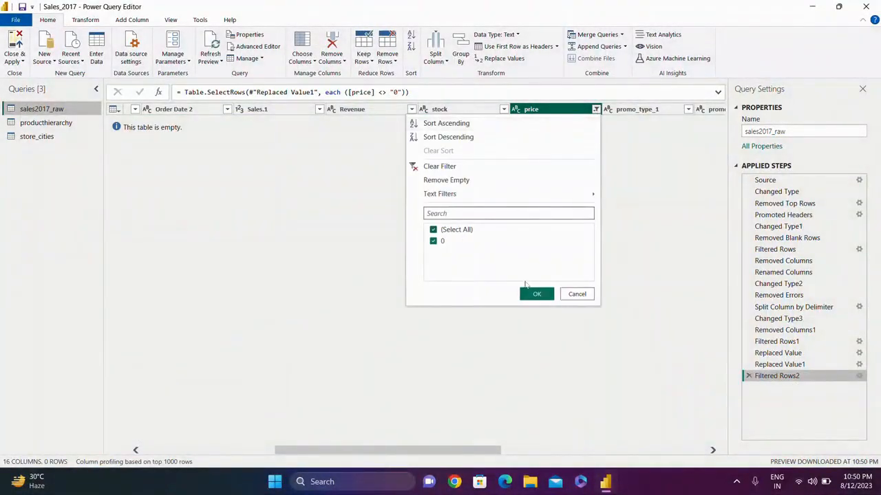
left_click(535, 294)
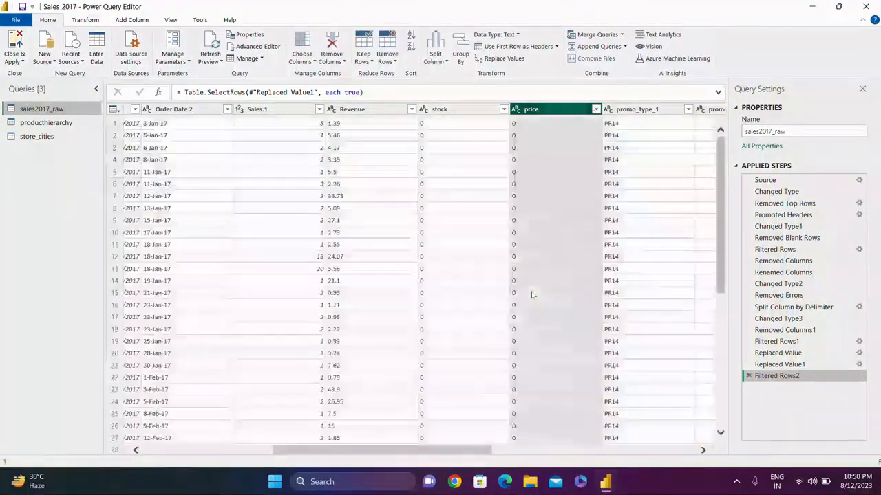
- Review the price values down the table, and delete the Filtered Rows1 step from the sales2017_raw query
scroll(527, 249, "down", 2)
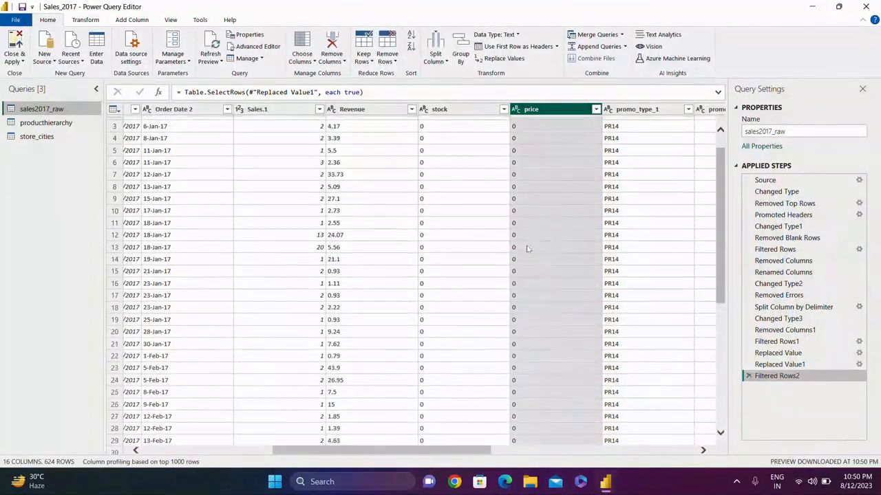
scroll(527, 249, "down", 4)
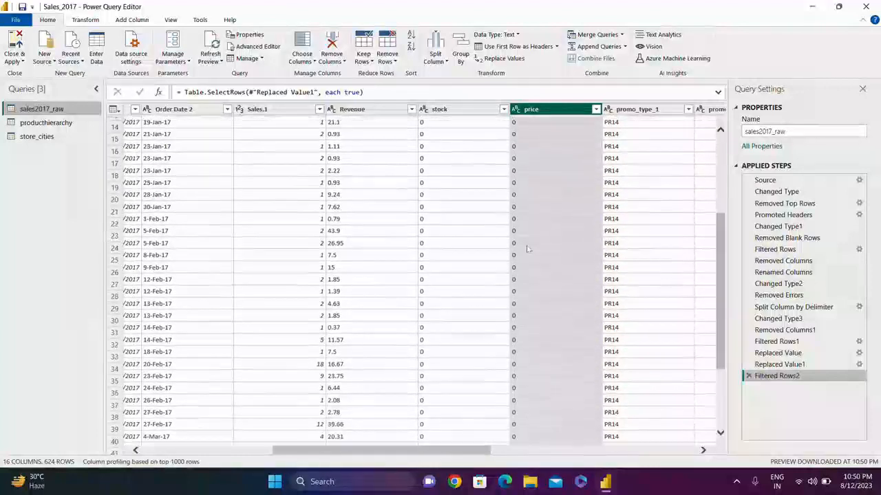
left_click_drag(723, 303, 725, 364)
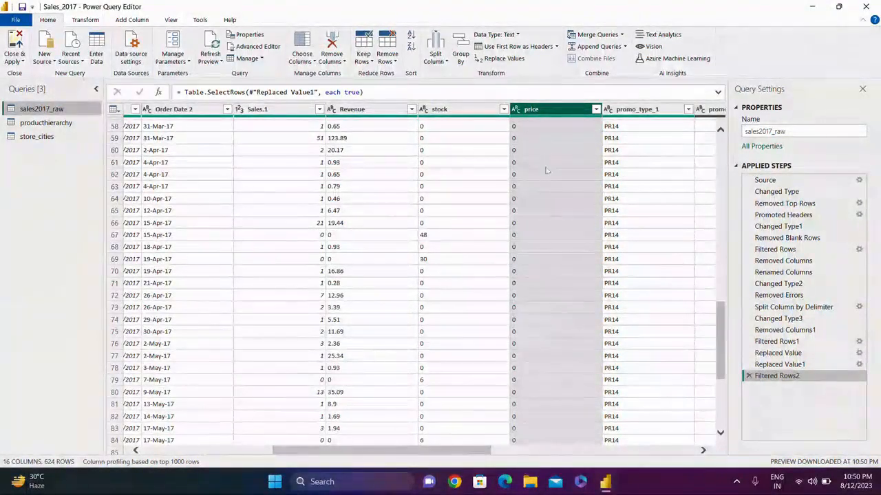
scroll(555, 252, "down", 1)
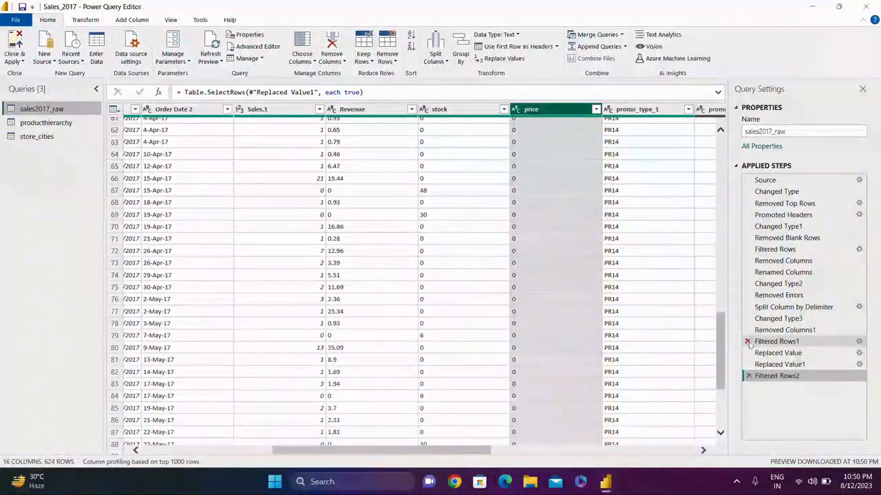
left_click(749, 341)
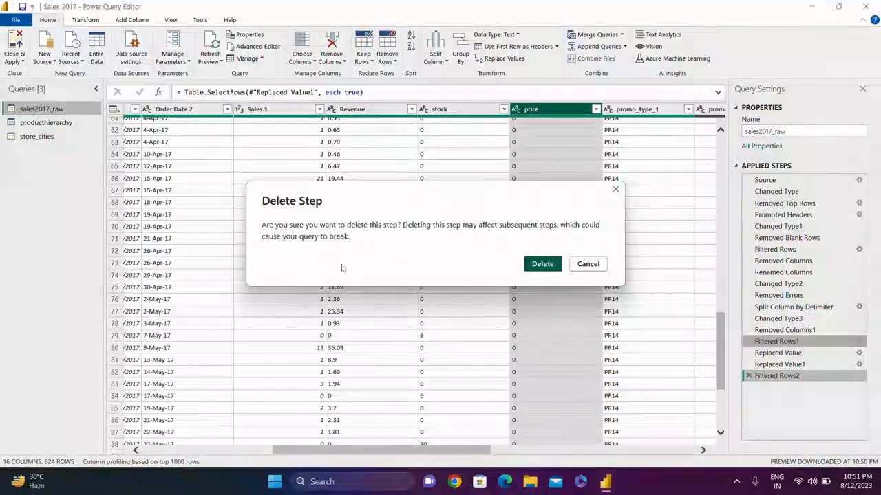
left_click(542, 264)
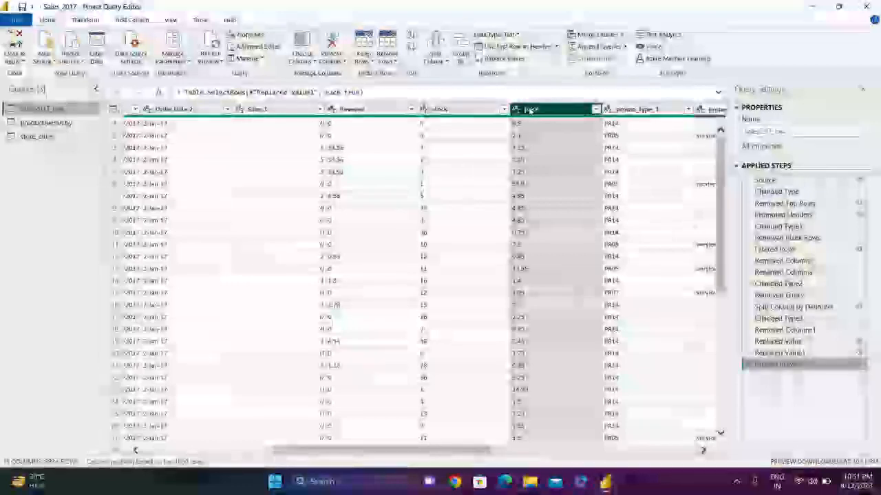
- Change the price column's data type to Whole Number and check its column quality summary
left_click(515, 110)
left_click(537, 147)
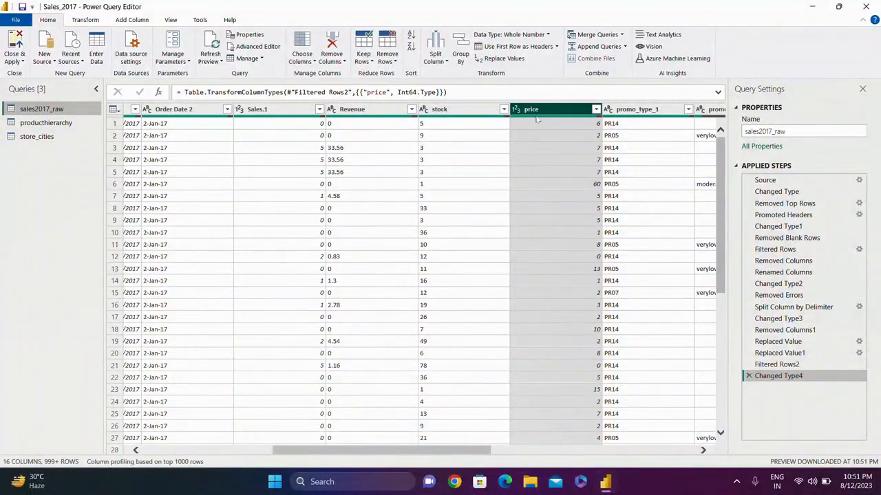
mouse_move(549, 120)
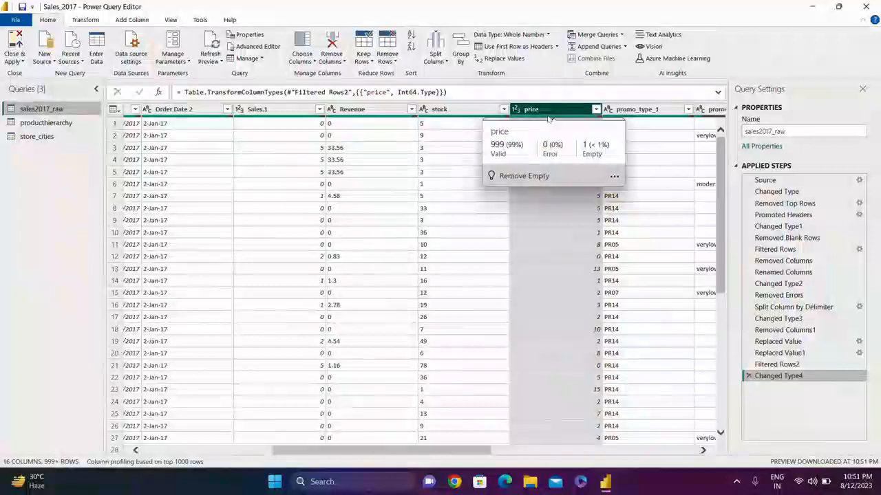